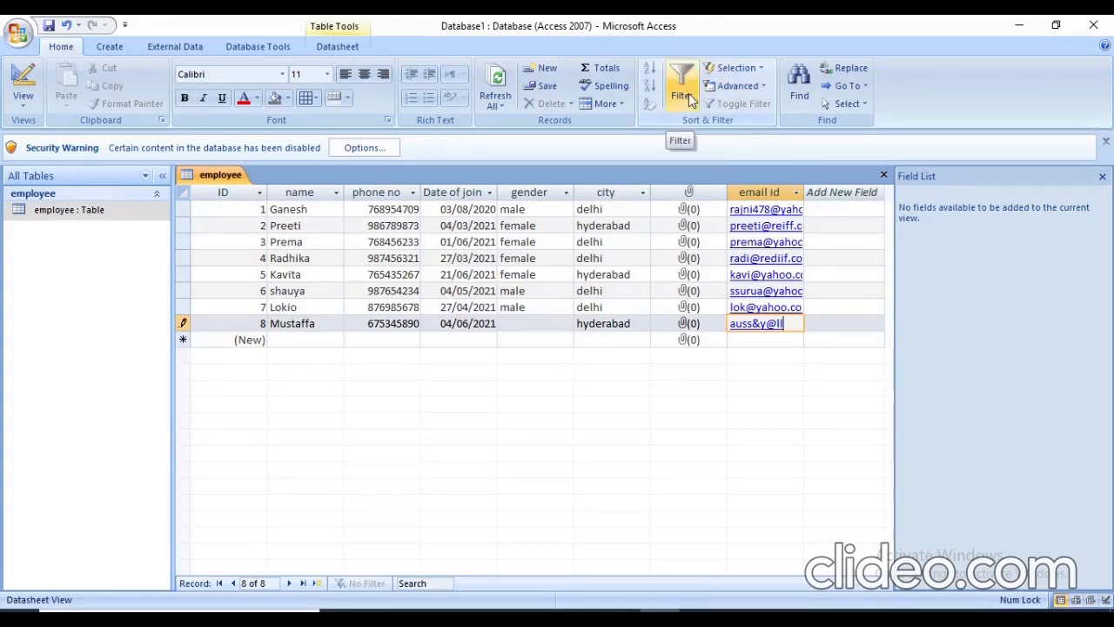
pyautogui.click(765, 67)
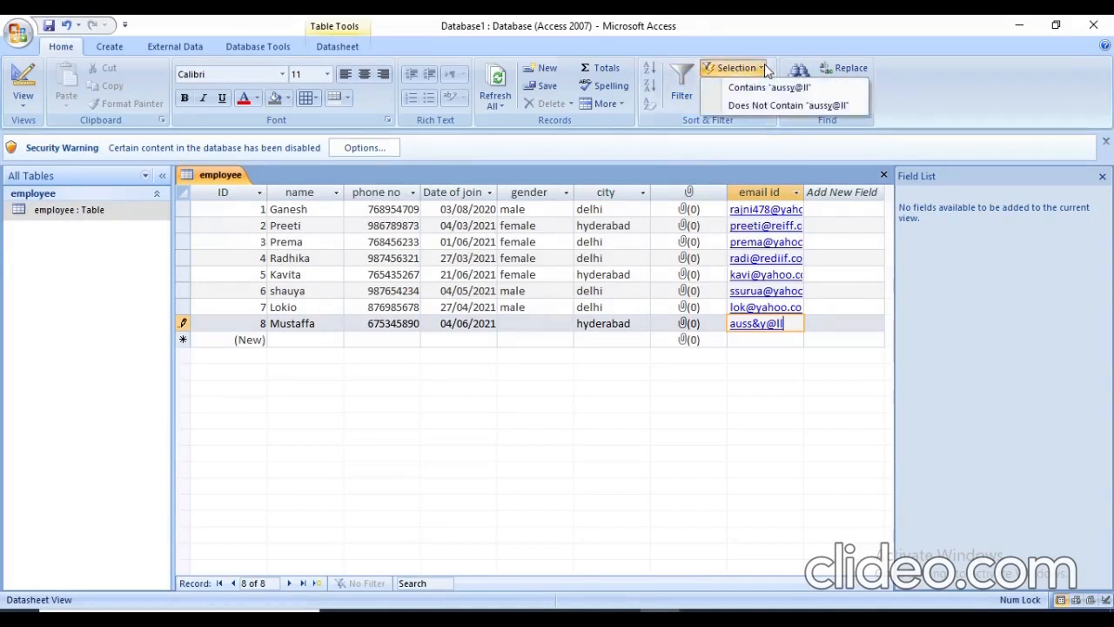
pyautogui.click(755, 69)
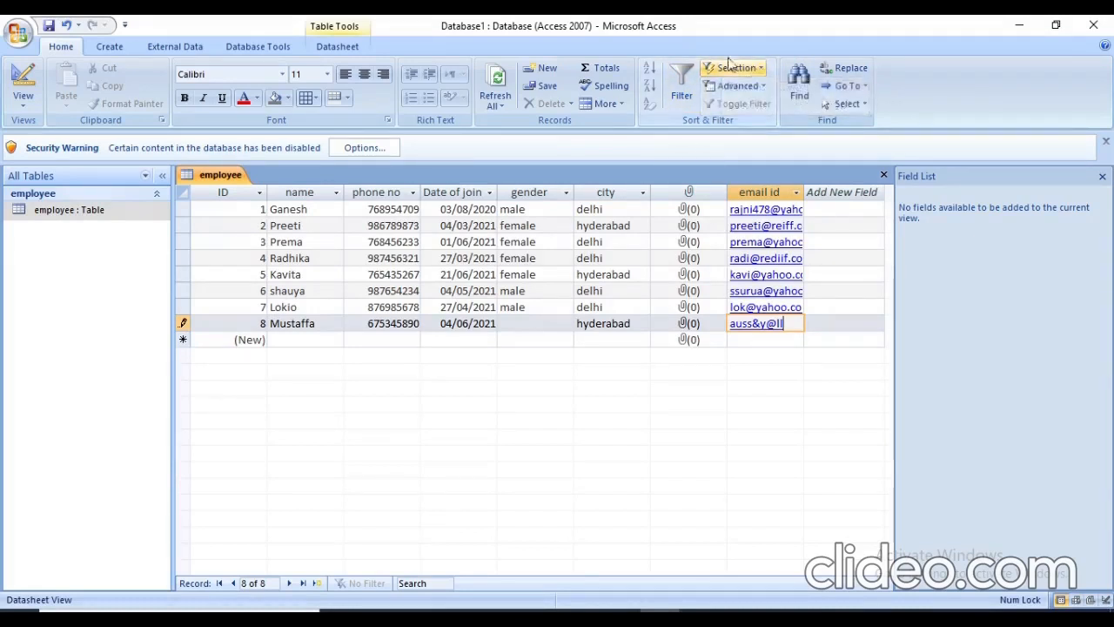
pyautogui.click(682, 83)
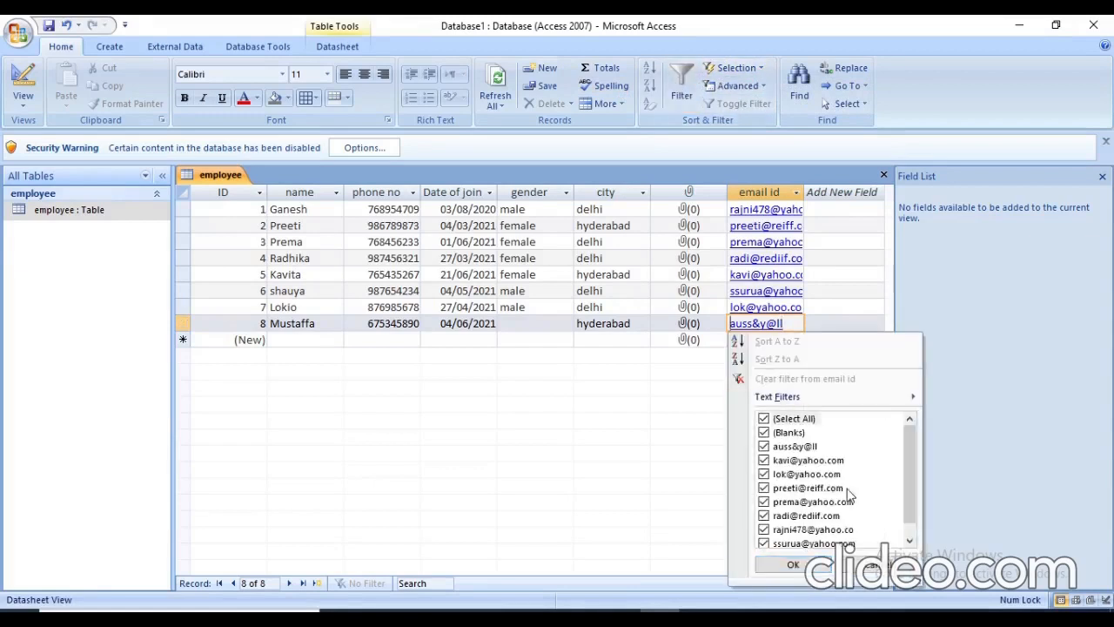
pyautogui.click(861, 564)
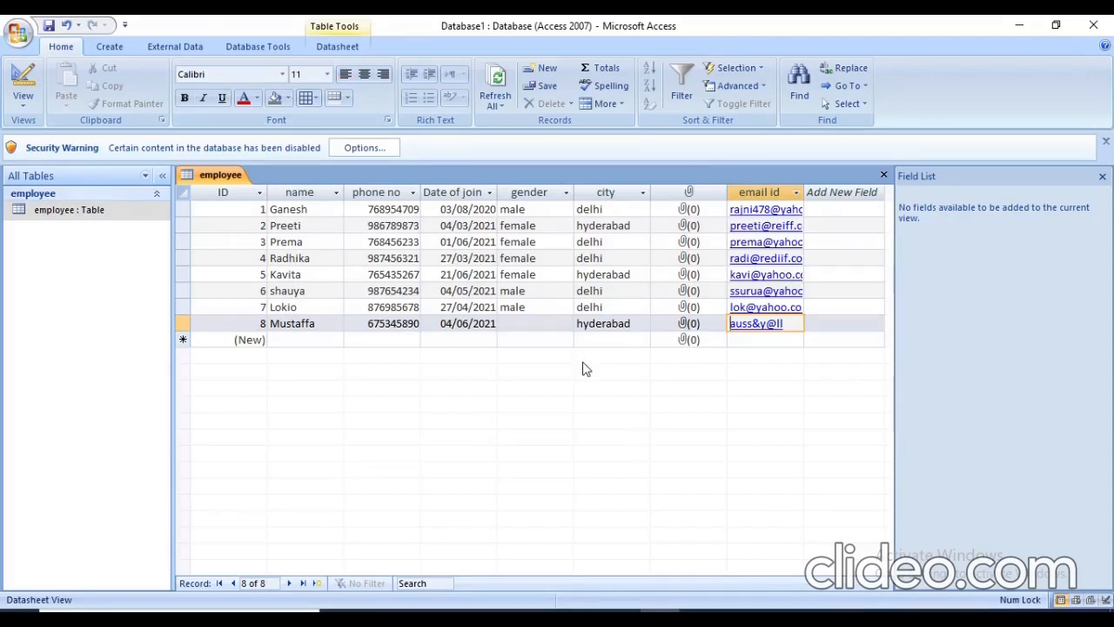
# Start a new query with the Simple Query Wizard, using the employee table as its source
pyautogui.click(109, 47)
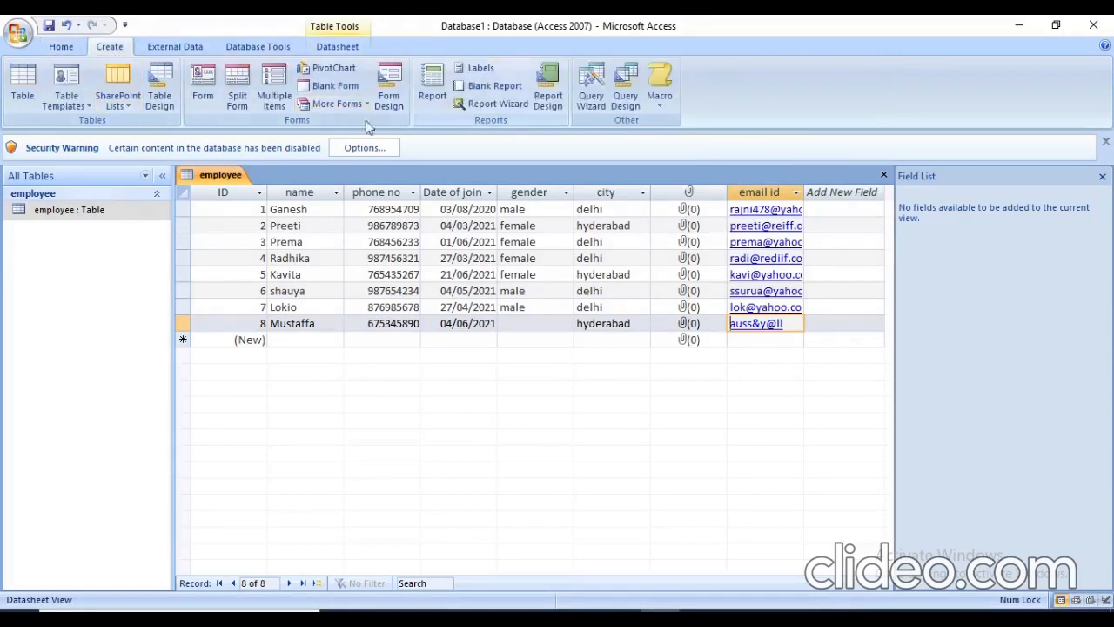
pyautogui.click(592, 96)
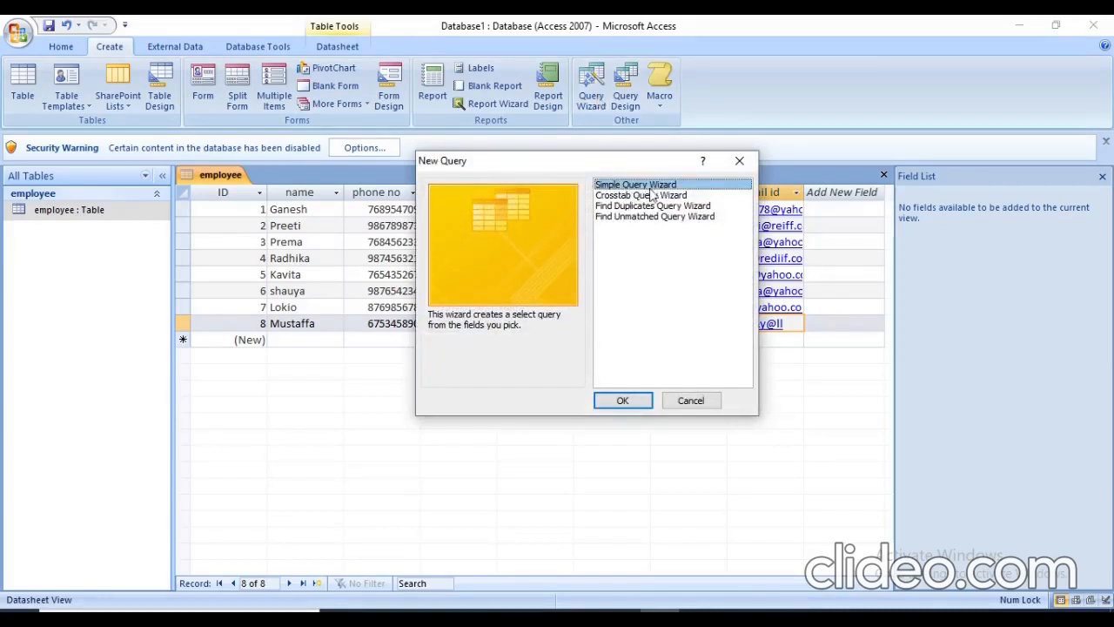
pyautogui.click(624, 403)
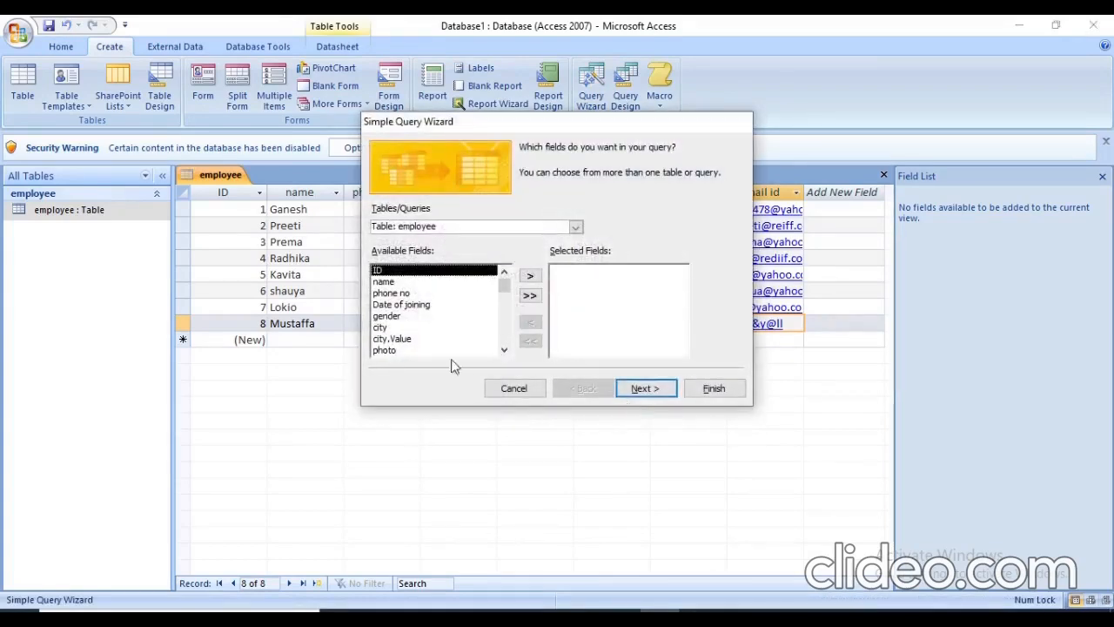
pyautogui.click(575, 228)
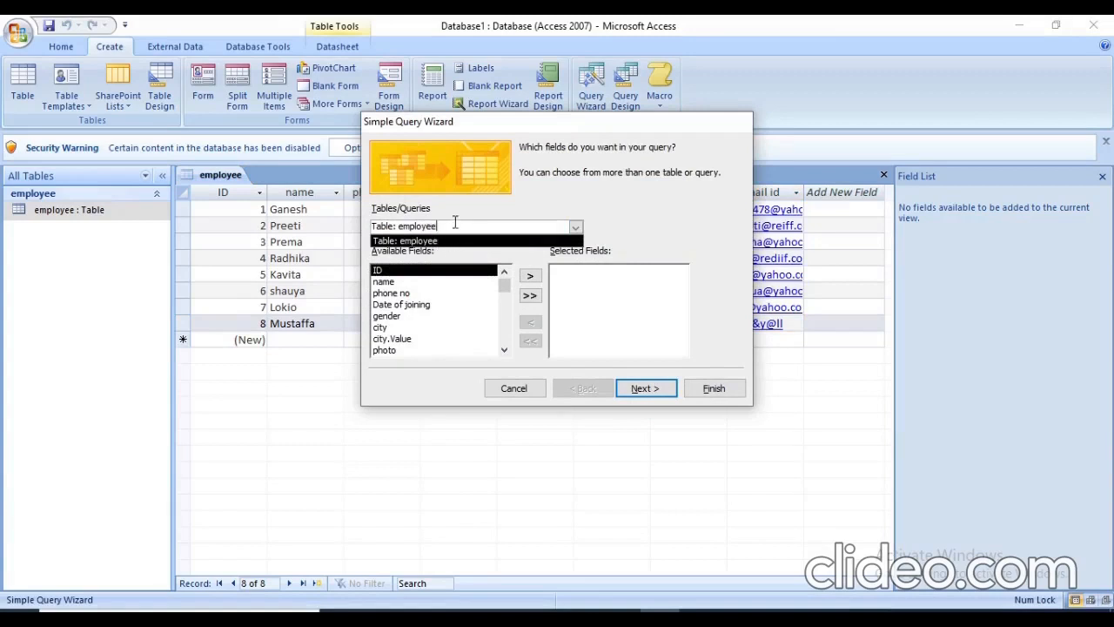
pyautogui.click(430, 242)
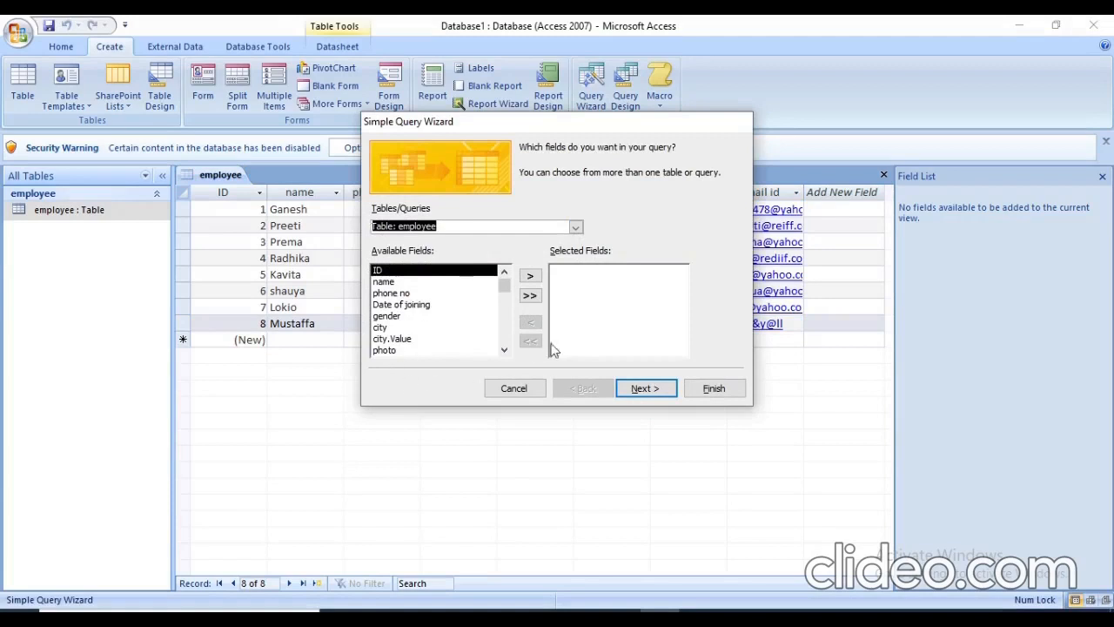
# Choose only the name, phone no and city fields of the employee table for the query
pyautogui.click(530, 297)
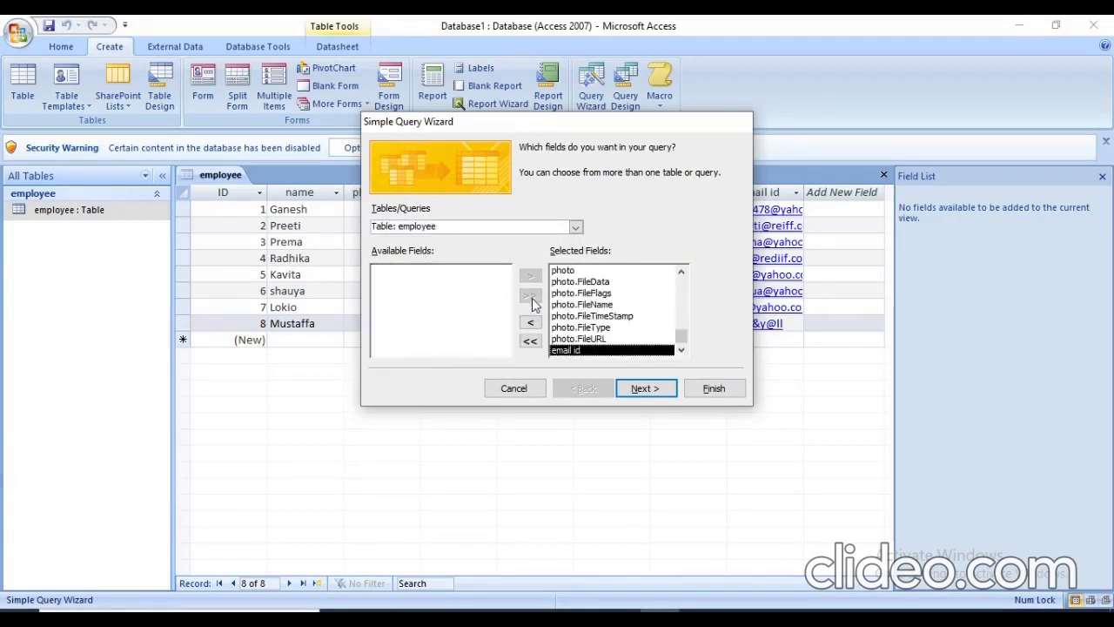
pyautogui.click(533, 344)
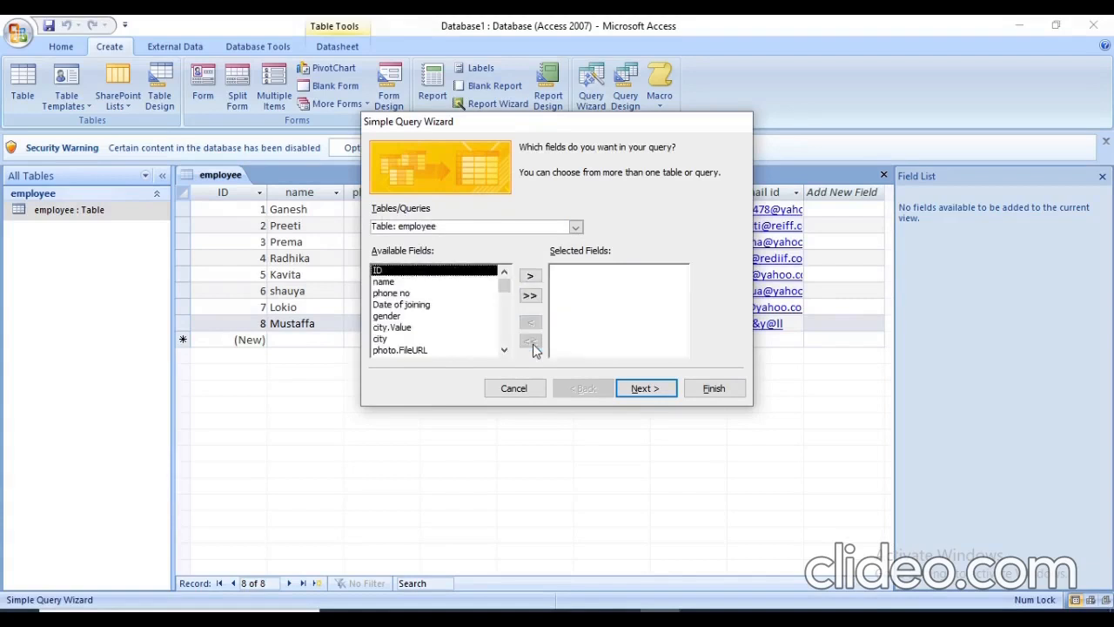
pyautogui.click(490, 283)
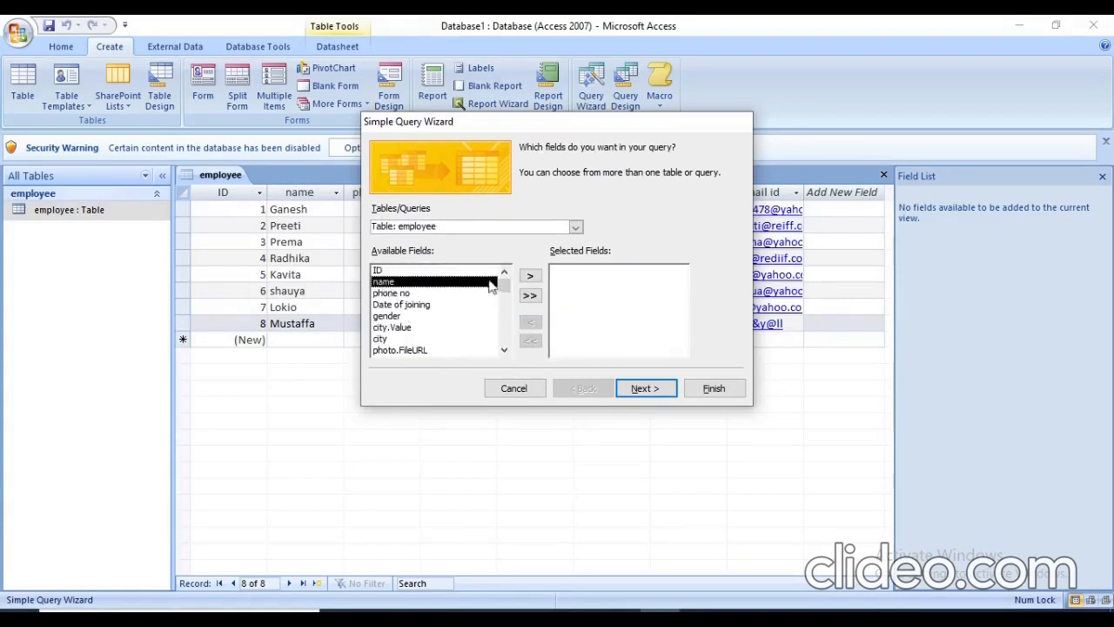
pyautogui.click(530, 275)
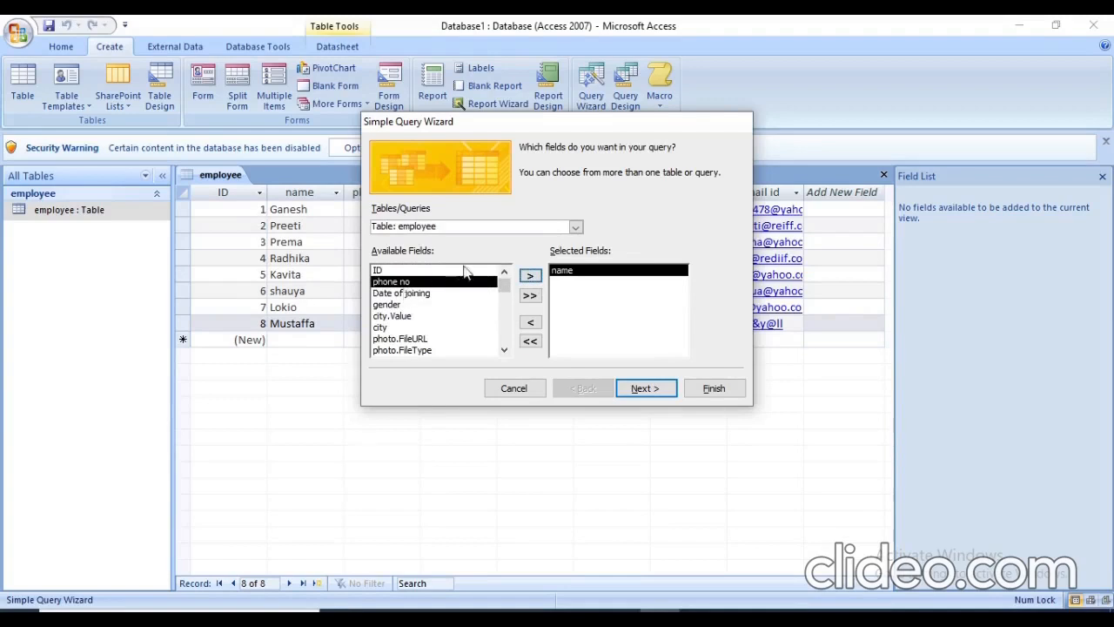
pyautogui.click(531, 276)
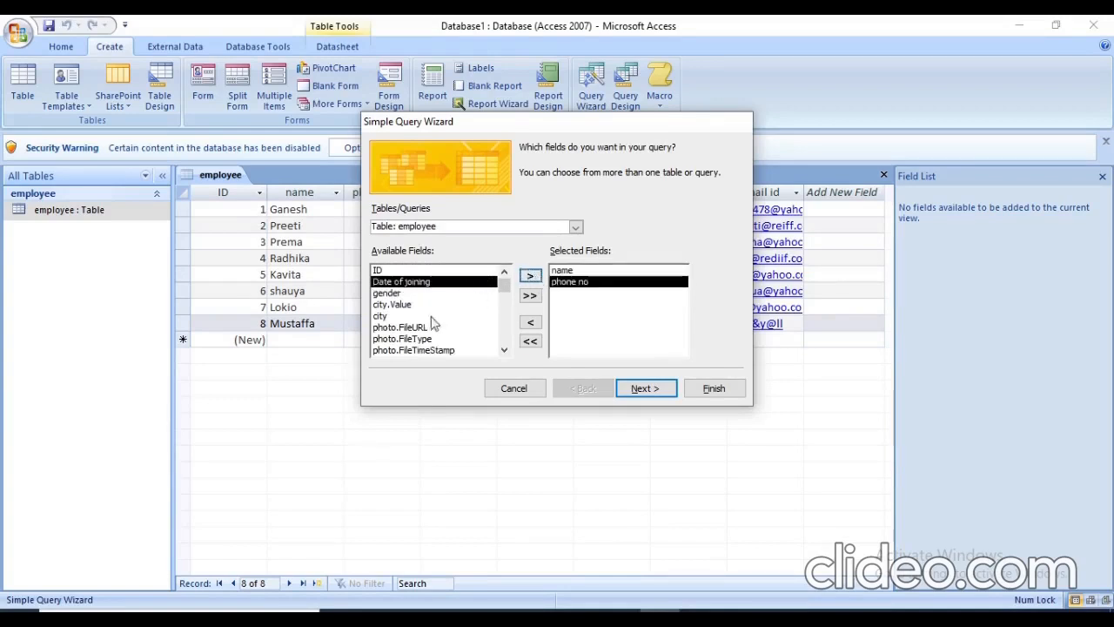
pyautogui.click(406, 305)
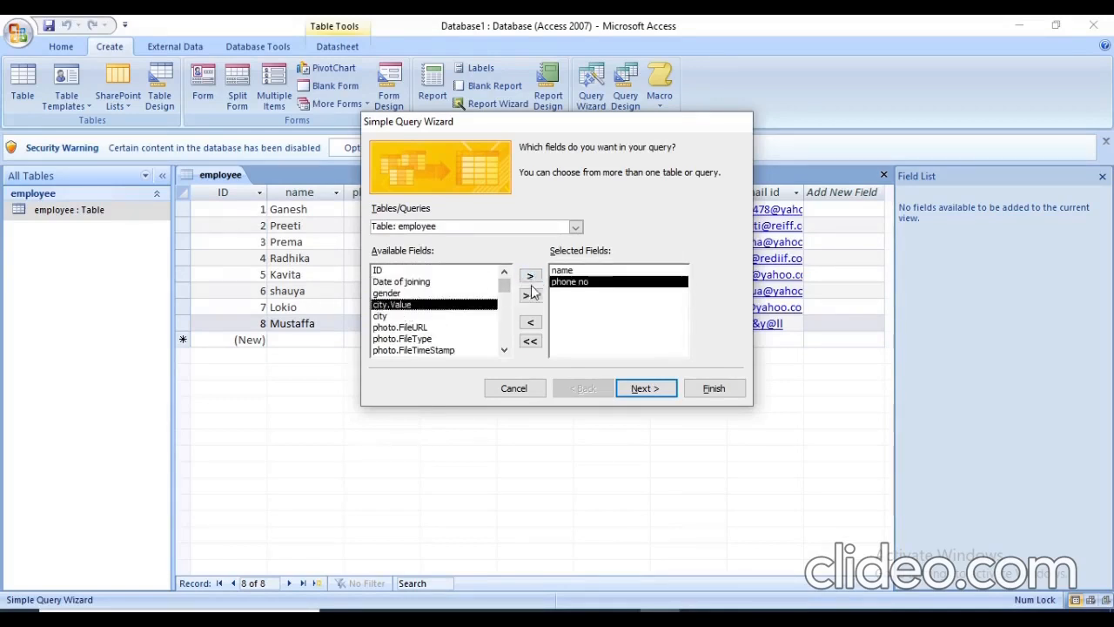
pyautogui.click(381, 317)
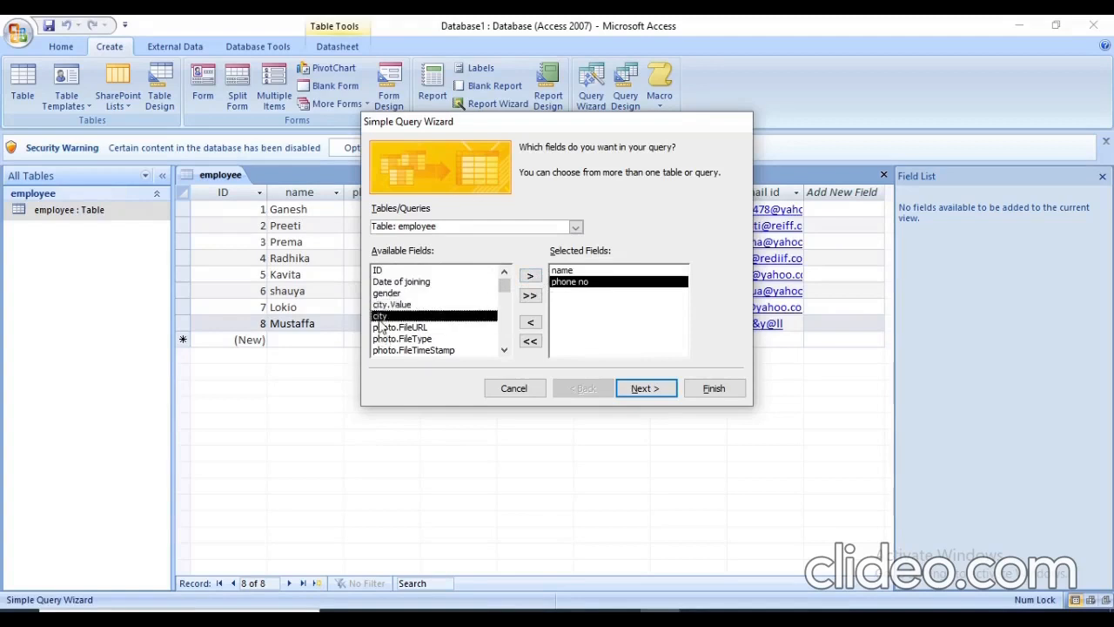
pyautogui.click(531, 281)
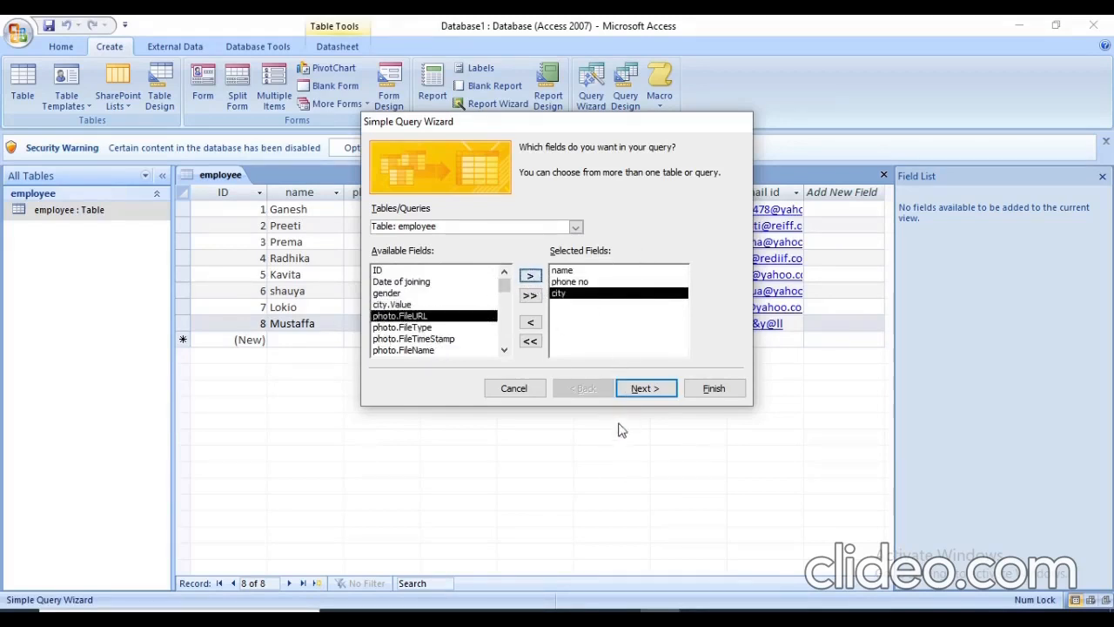
# Check the remaining available fields, accept the field selection and keep the query as a detail query
pyautogui.click(505, 351)
pyautogui.click(505, 351)
pyautogui.click(505, 351)
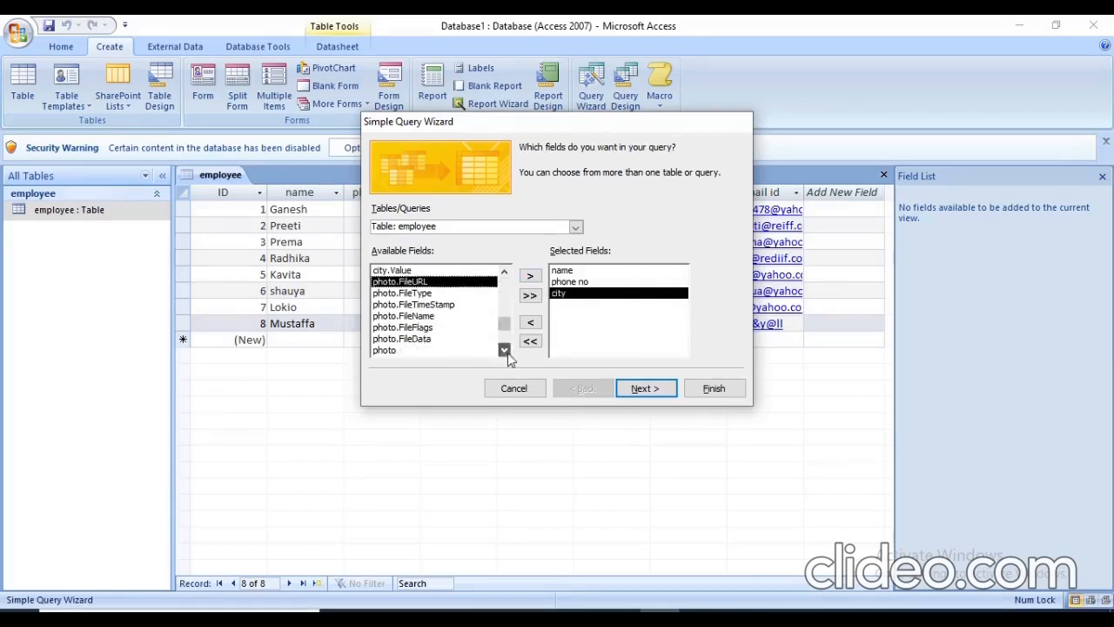
pyautogui.click(505, 350)
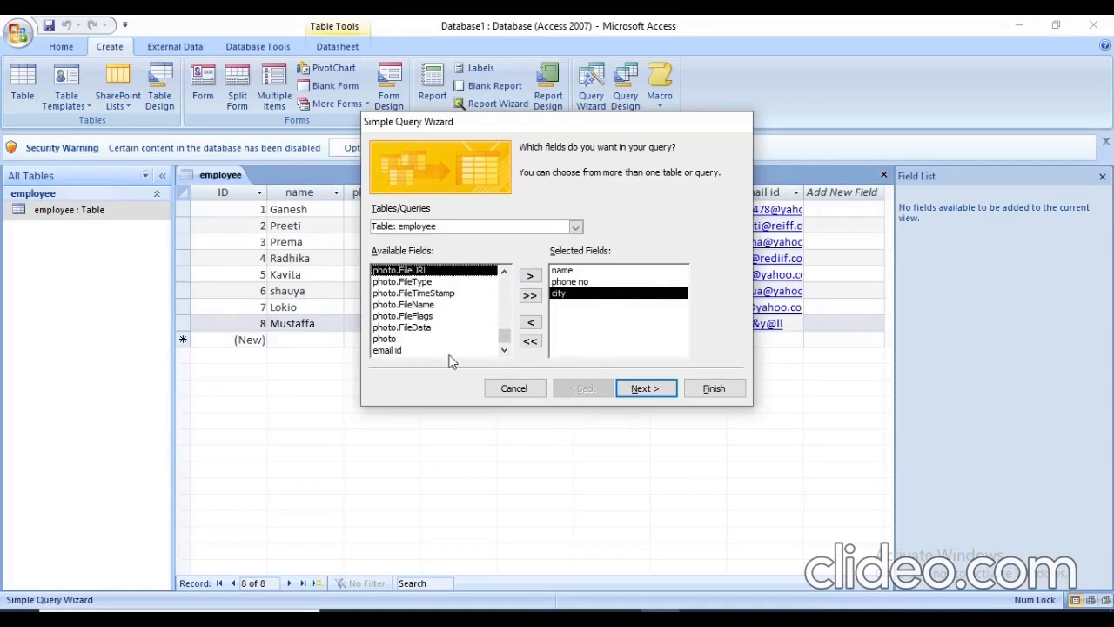
pyautogui.click(644, 389)
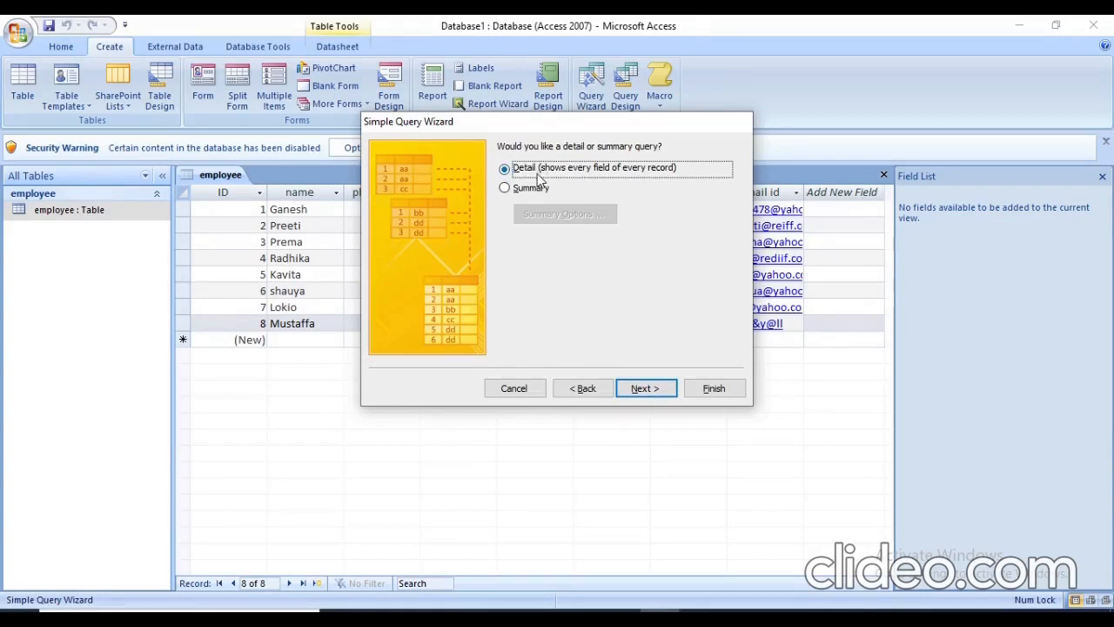
pyautogui.click(648, 391)
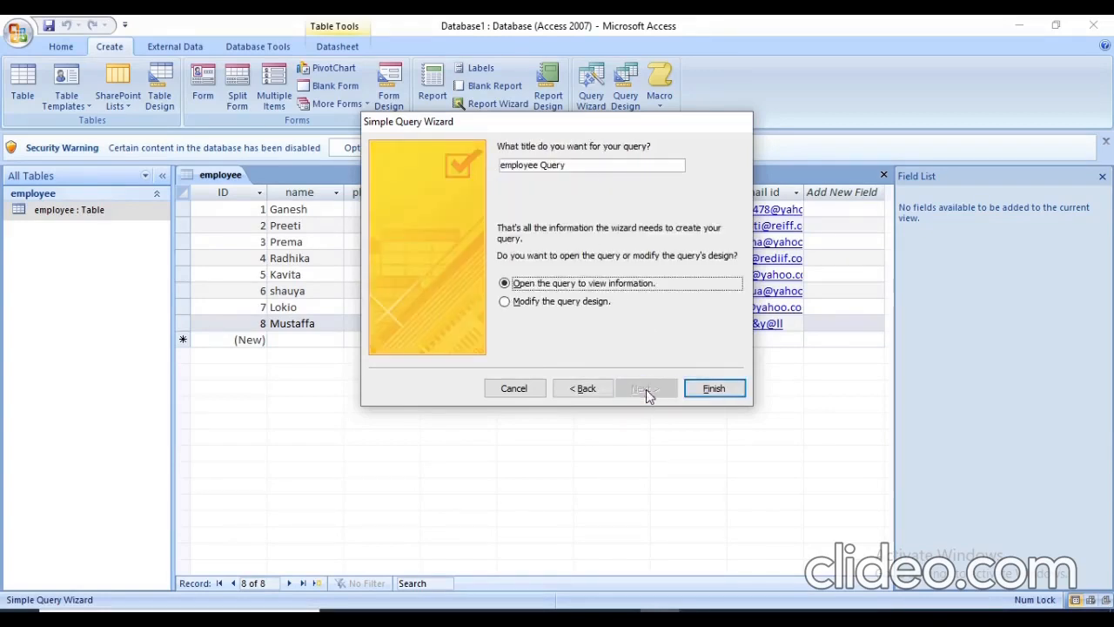
# Title the query "city of the employee" and finish the wizard with the option to modify the query design
pyautogui.click(570, 165)
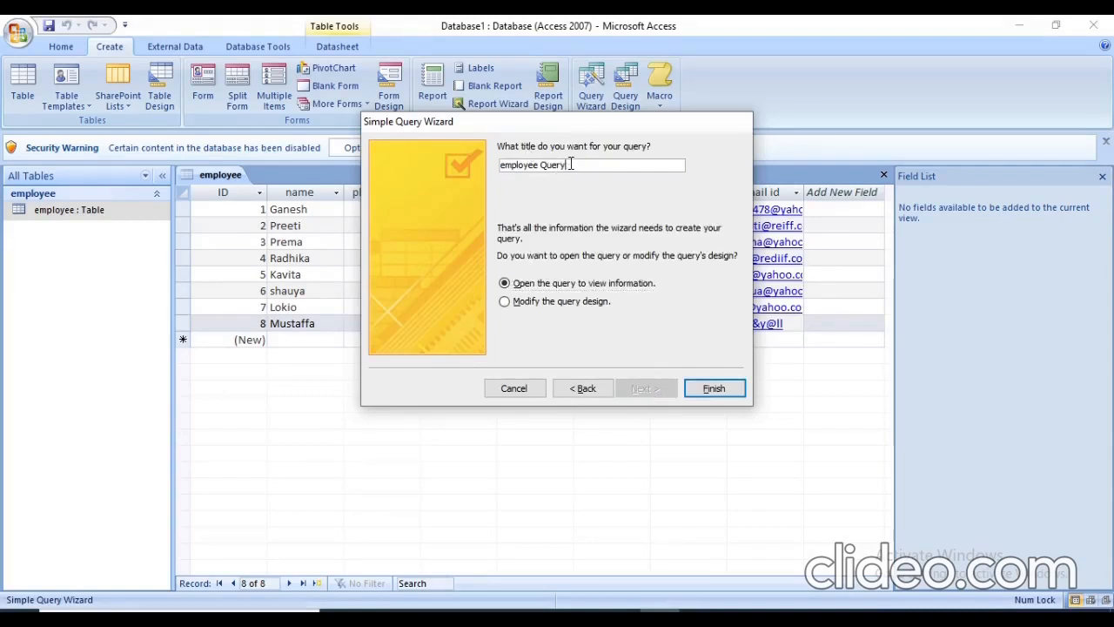
pyautogui.press('BackSpace')
pyautogui.press('BackSpace')
pyautogui.press('BackSpace')
pyautogui.press('BackSpace')
pyautogui.press('BackSpace')
pyautogui.press('BackSpace')
pyautogui.press('BackSpace')
pyautogui.press('BackSpace')
pyautogui.press('BackSpace')
pyautogui.press('BackSpace')
pyautogui.press('BackSpace')
pyautogui.press('BackSpace')
pyautogui.press('BackSpace')
pyautogui.press('BackSpace')
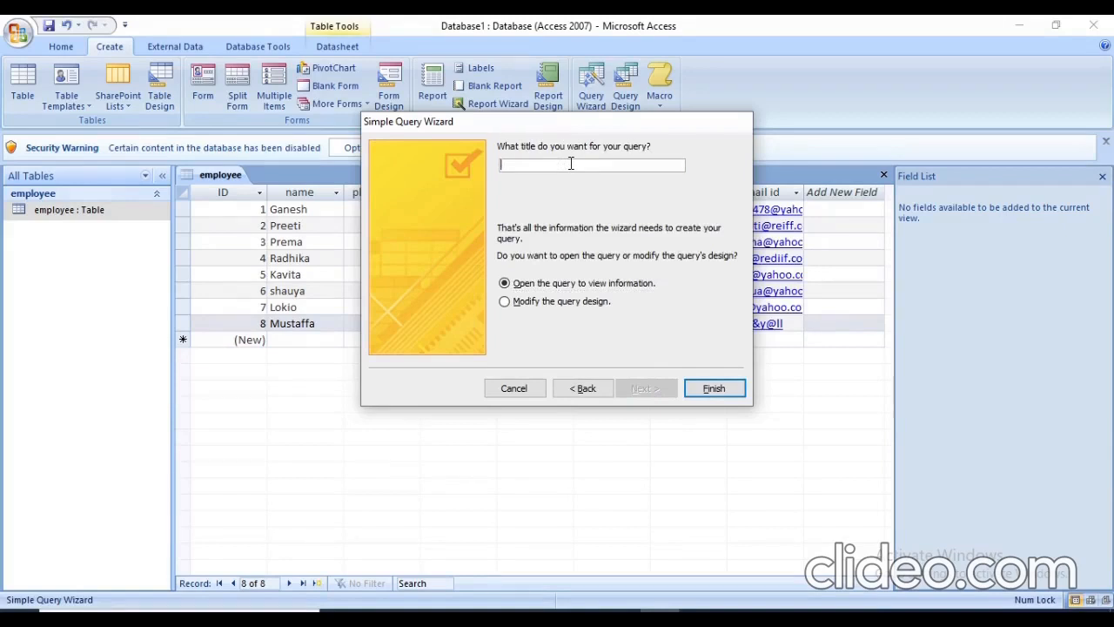
pyautogui.write('city of the')
pyautogui.write('employee')
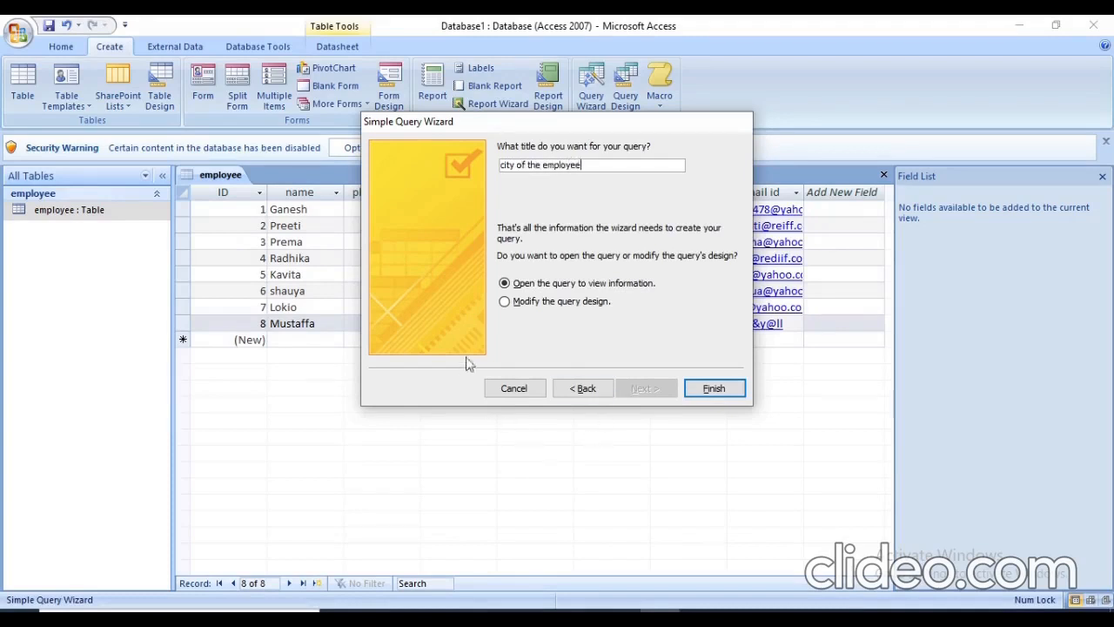
pyautogui.click(509, 304)
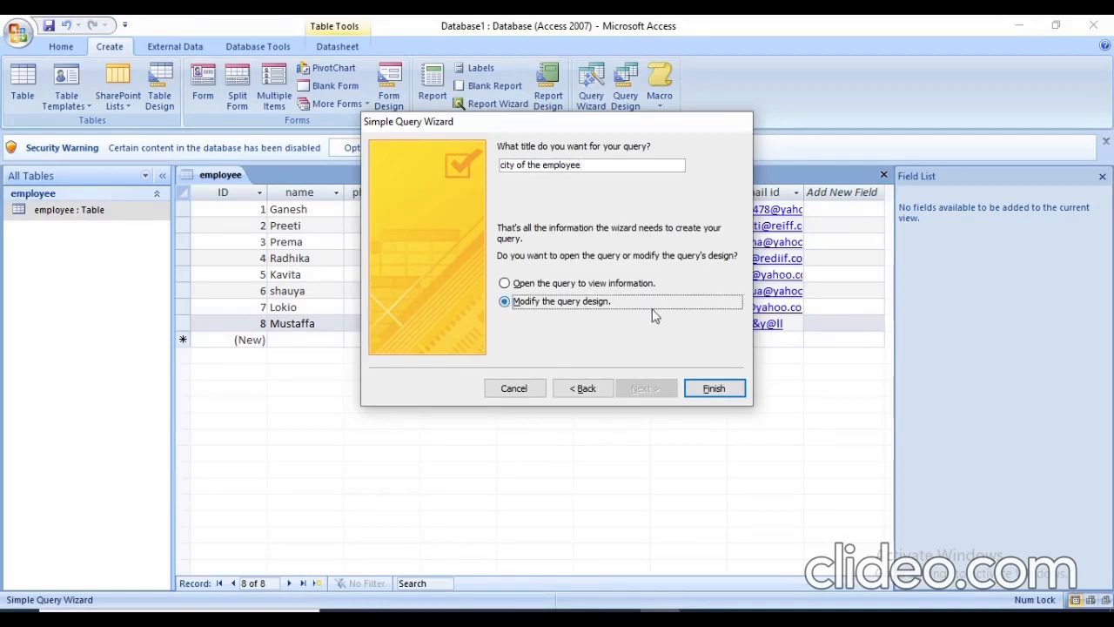
pyautogui.click(714, 389)
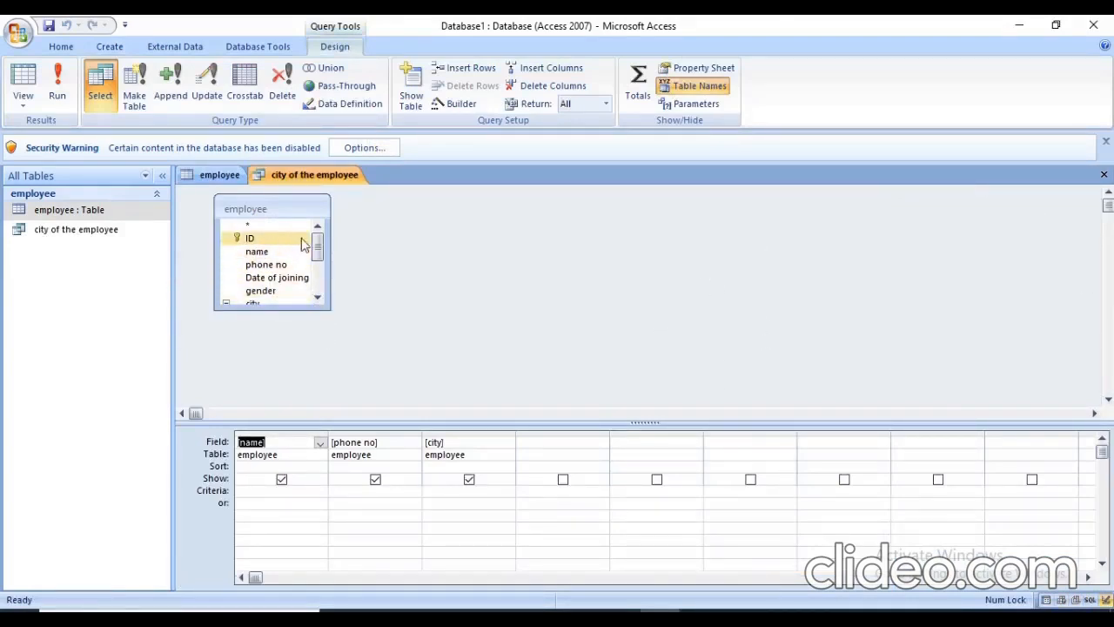
# Enlarge the employee field list in the query design so that all fields from ID to email id fit
pyautogui.click(319, 298)
pyautogui.click(319, 298)
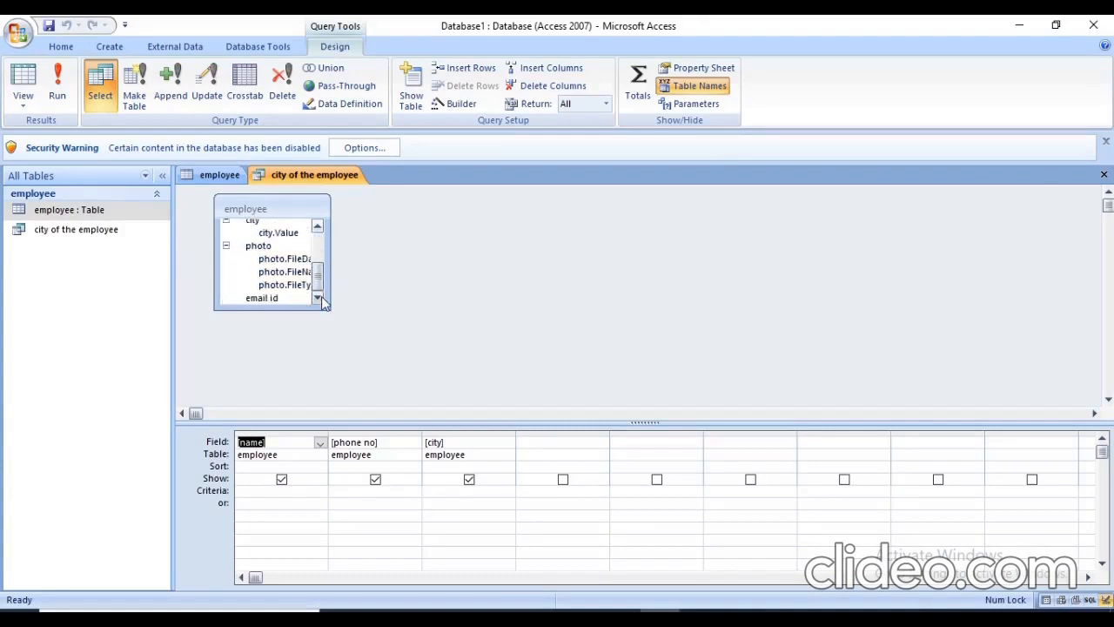
pyautogui.click(319, 228)
pyautogui.click(319, 229)
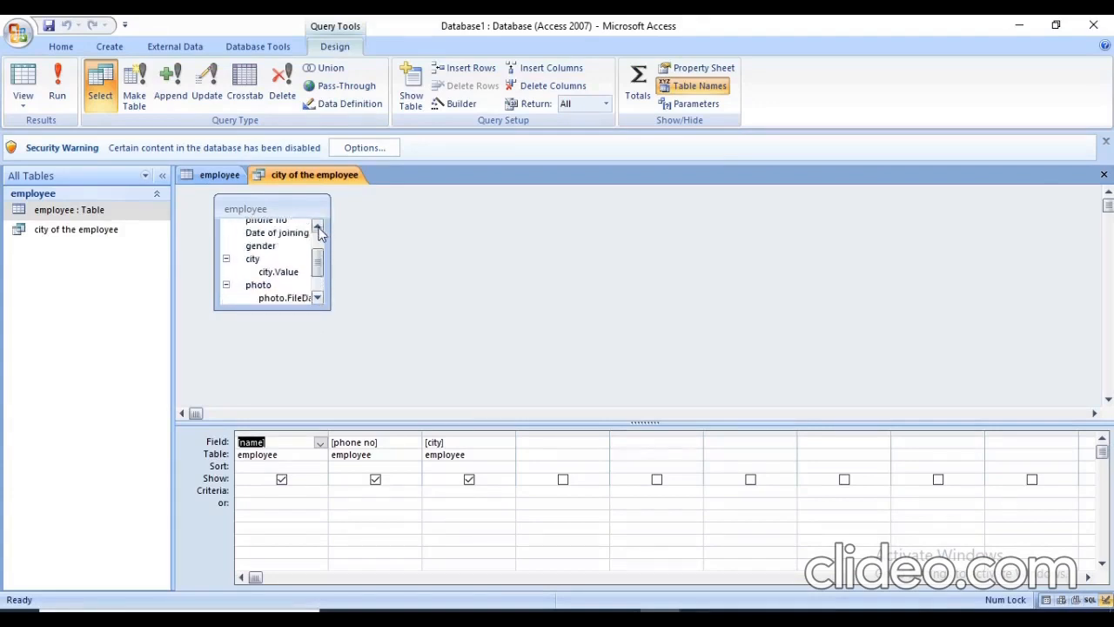
pyautogui.click(318, 228)
pyautogui.click(328, 310)
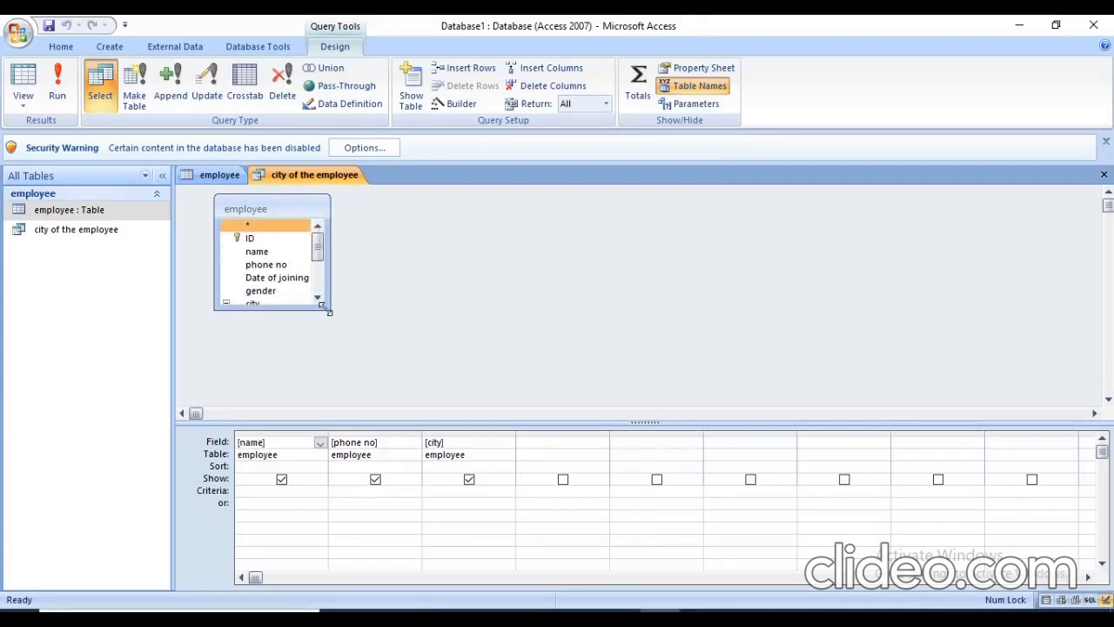
pyautogui.moveTo(328, 310); pyautogui.dragTo(344, 401)
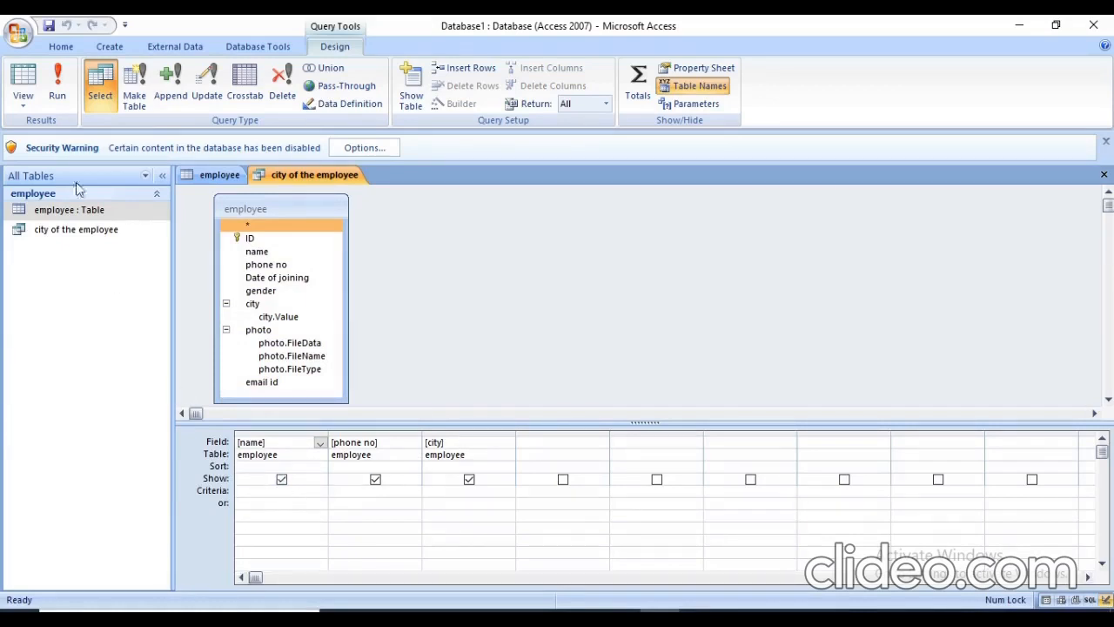
# Run the city of the employee query to view its records and return to Design View
pyautogui.click(56, 78)
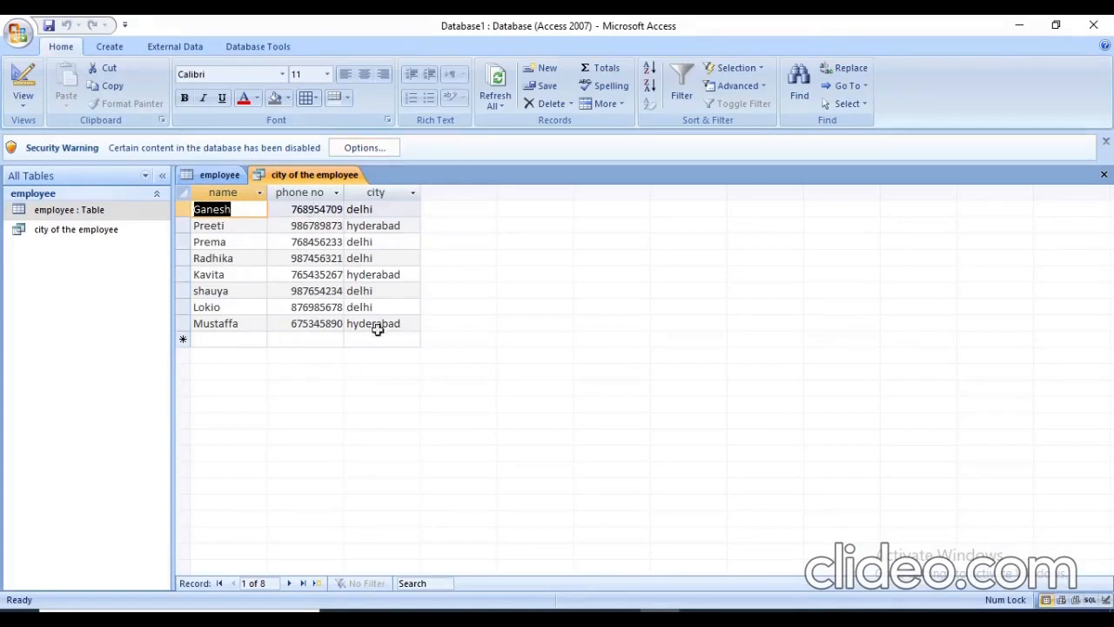
pyautogui.click(23, 97)
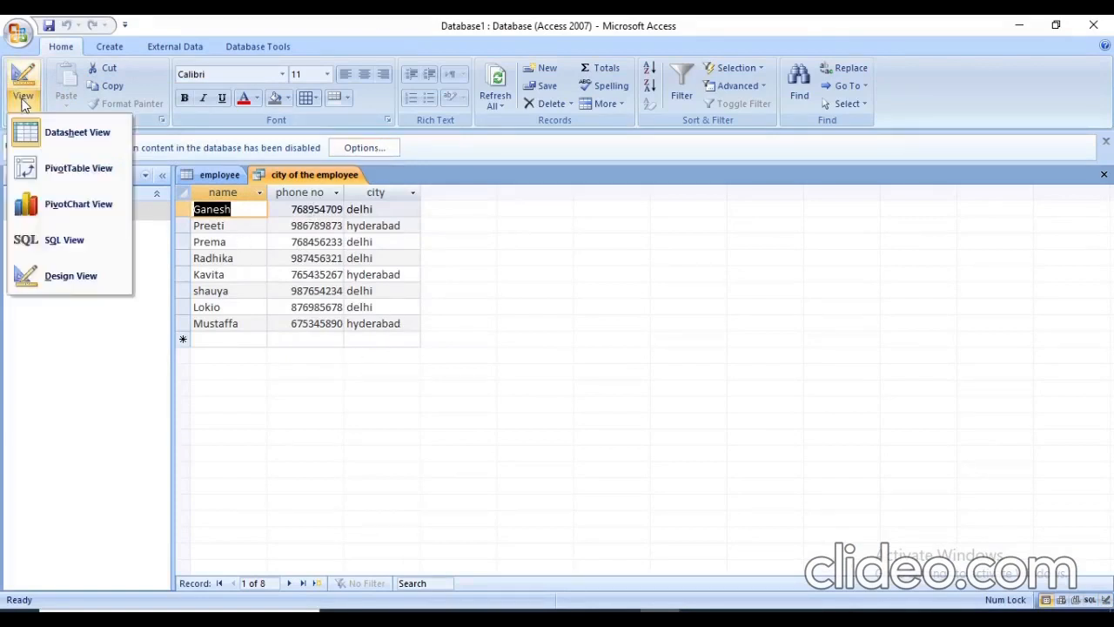
pyautogui.click(74, 276)
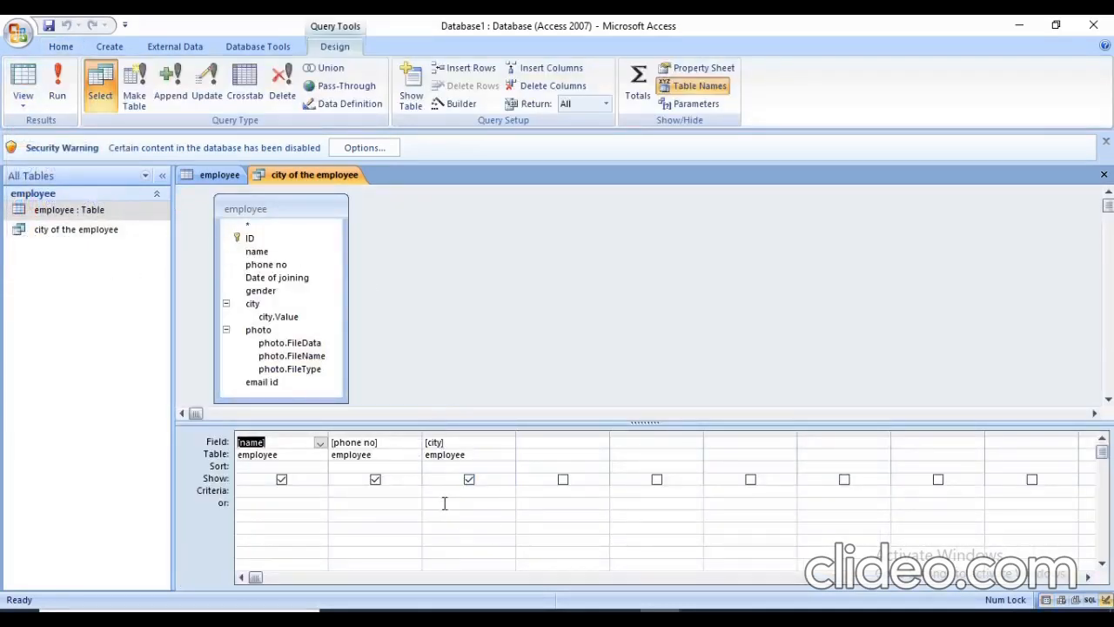
# Sort the query by the name field in ascending order
pyautogui.click(249, 465)
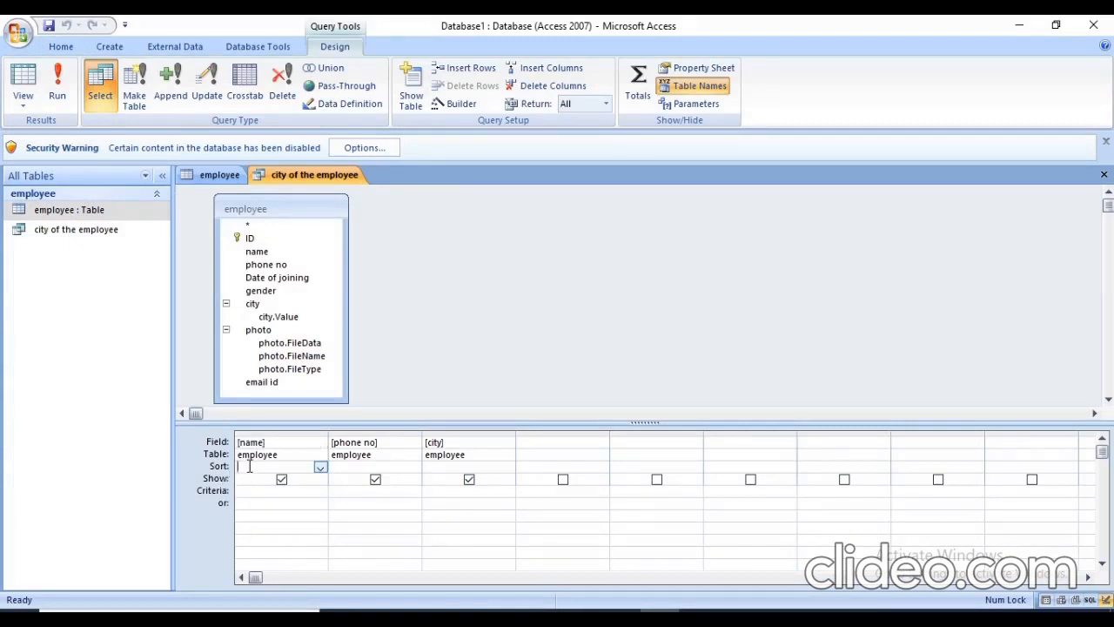
pyautogui.click(321, 470)
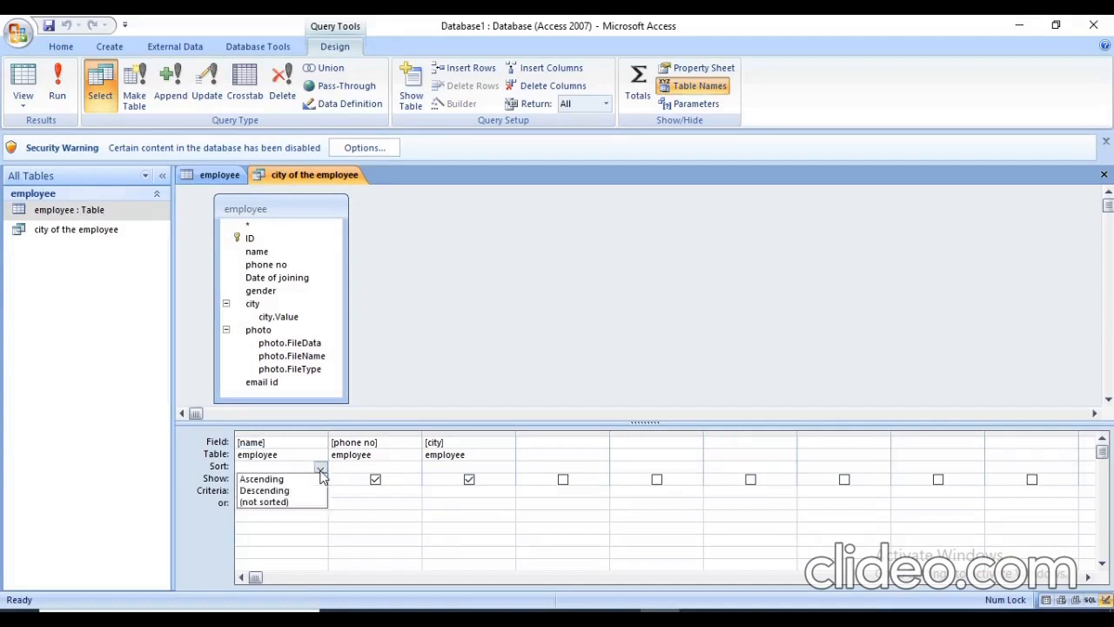
pyautogui.click(274, 481)
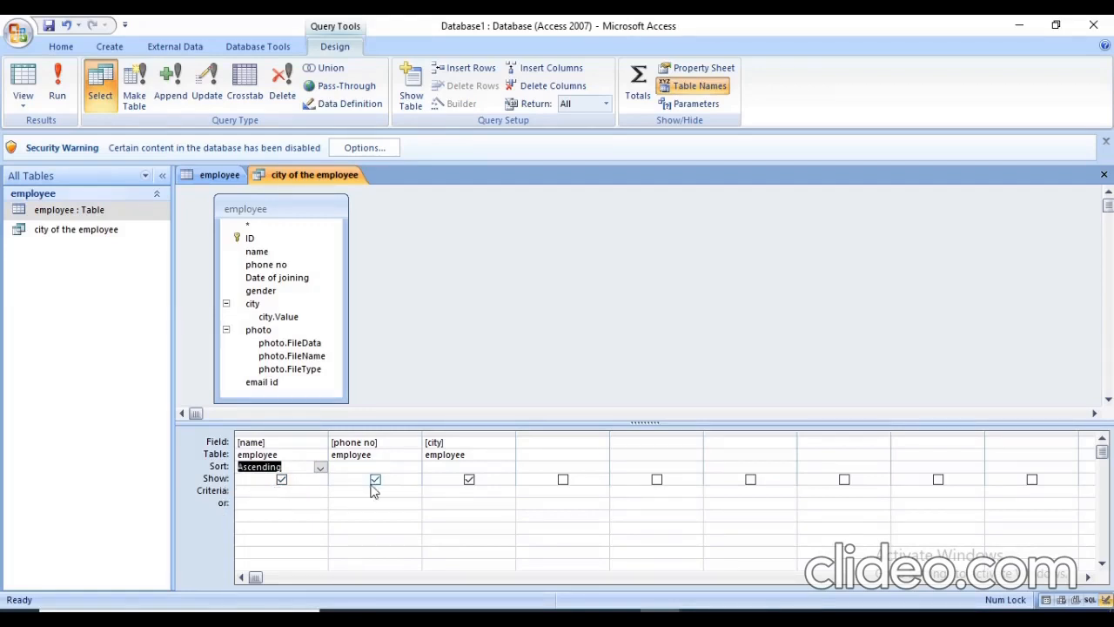
# Set the city criterion to "delhi" and run the query
pyautogui.click(445, 491)
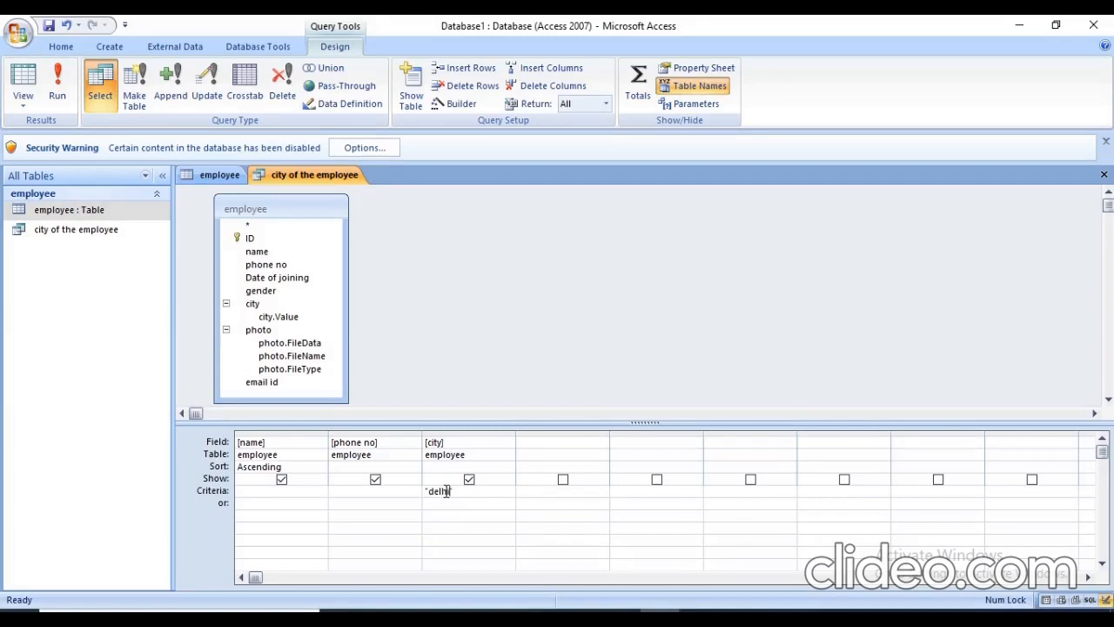
pyautogui.click(539, 527)
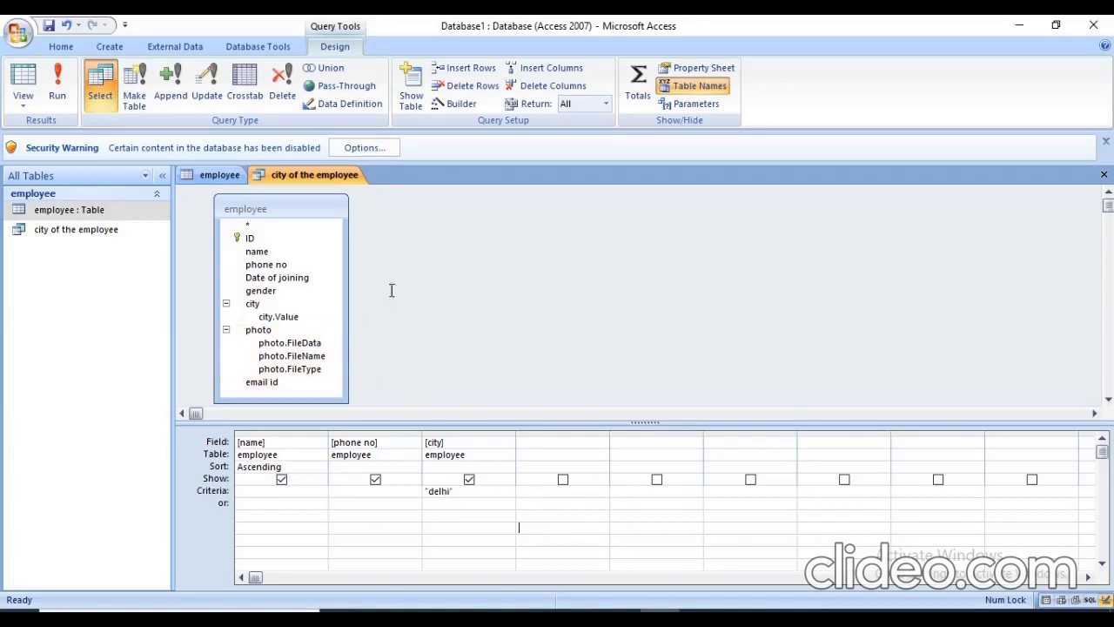
pyautogui.click(54, 87)
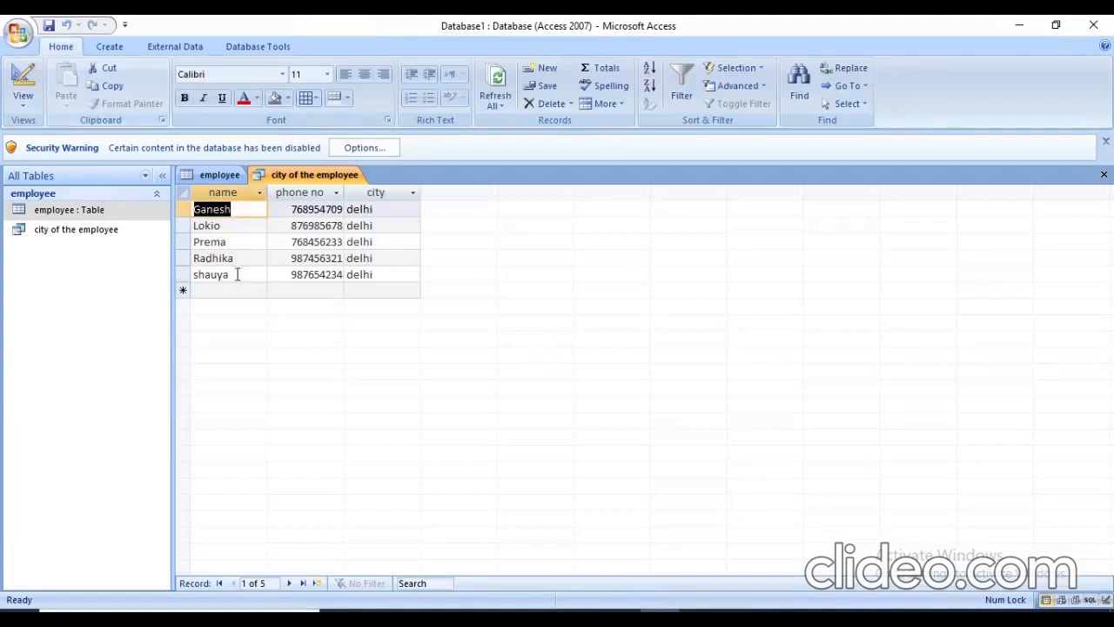
# Save the query with the delhi criterion and return to Design View
pyautogui.click(18, 33)
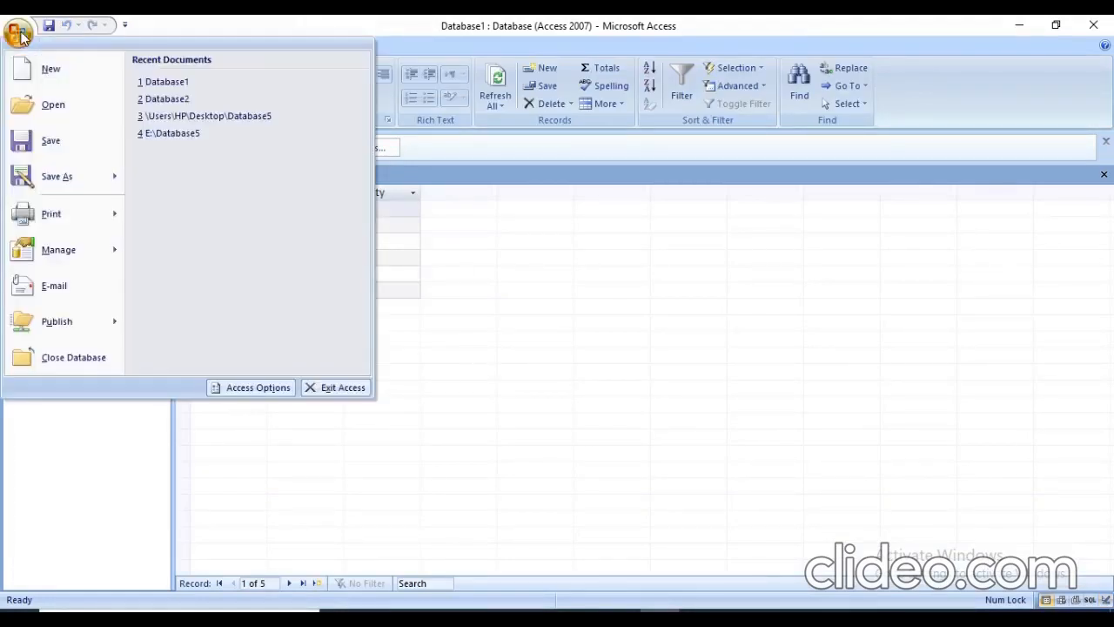
pyautogui.click(54, 145)
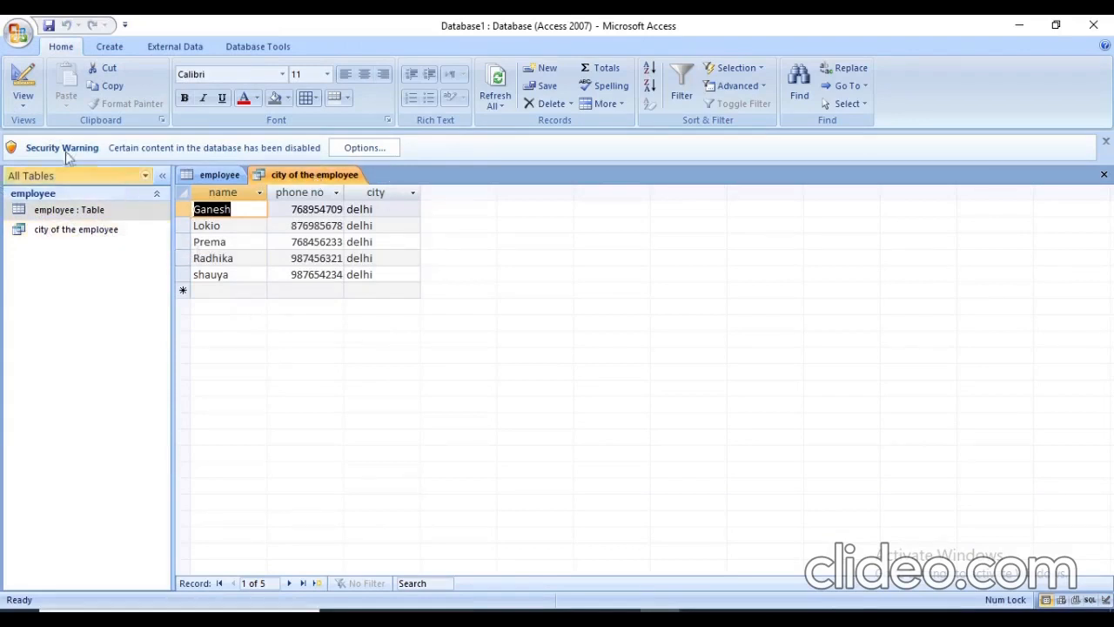
pyautogui.click(22, 87)
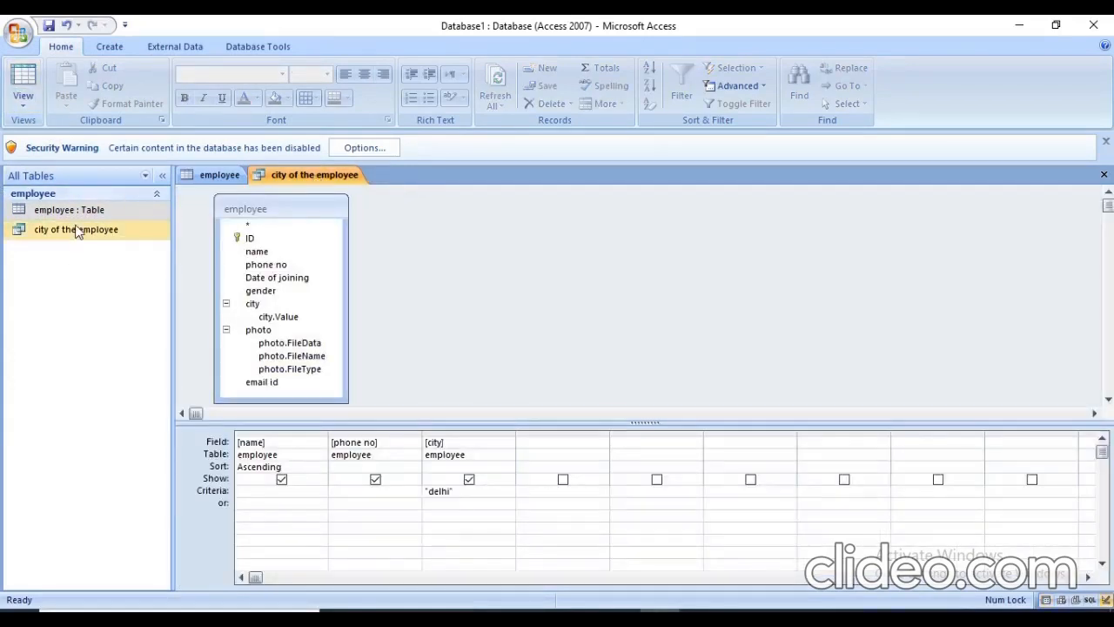
# Add "hyderabad" as an alternative criterion for the city field and run the query
pyautogui.click(22, 97)
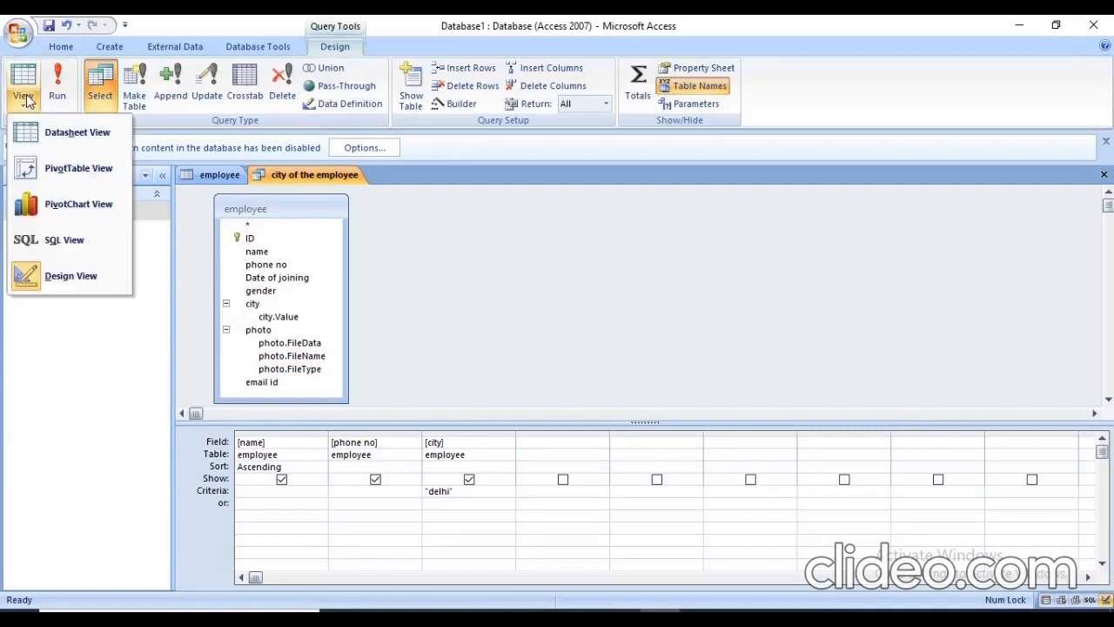
pyautogui.click(91, 274)
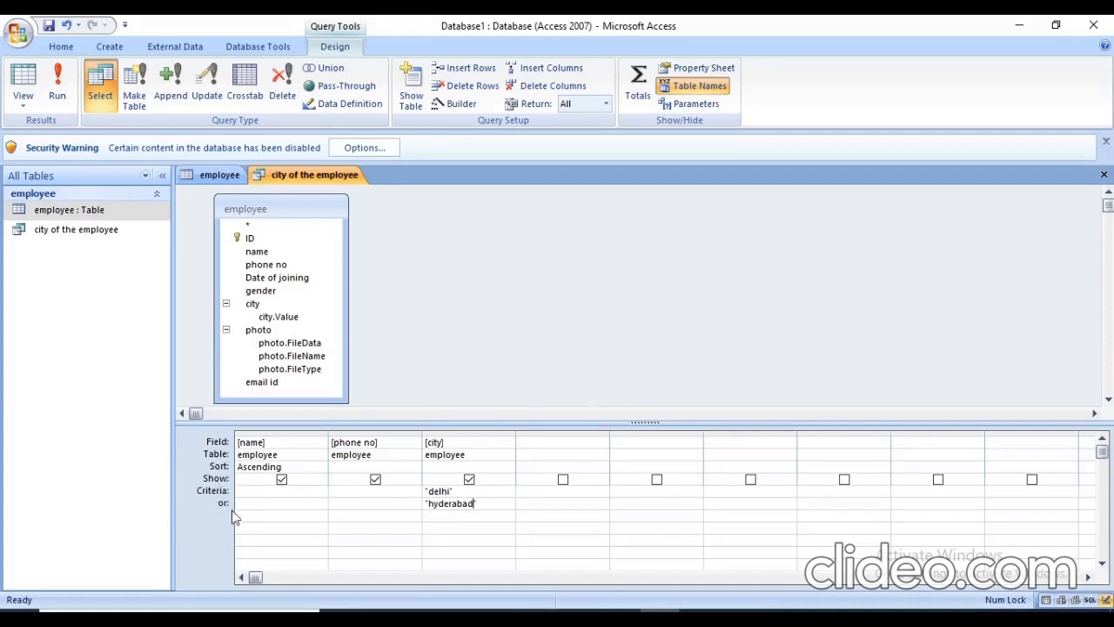
pyautogui.click(57, 85)
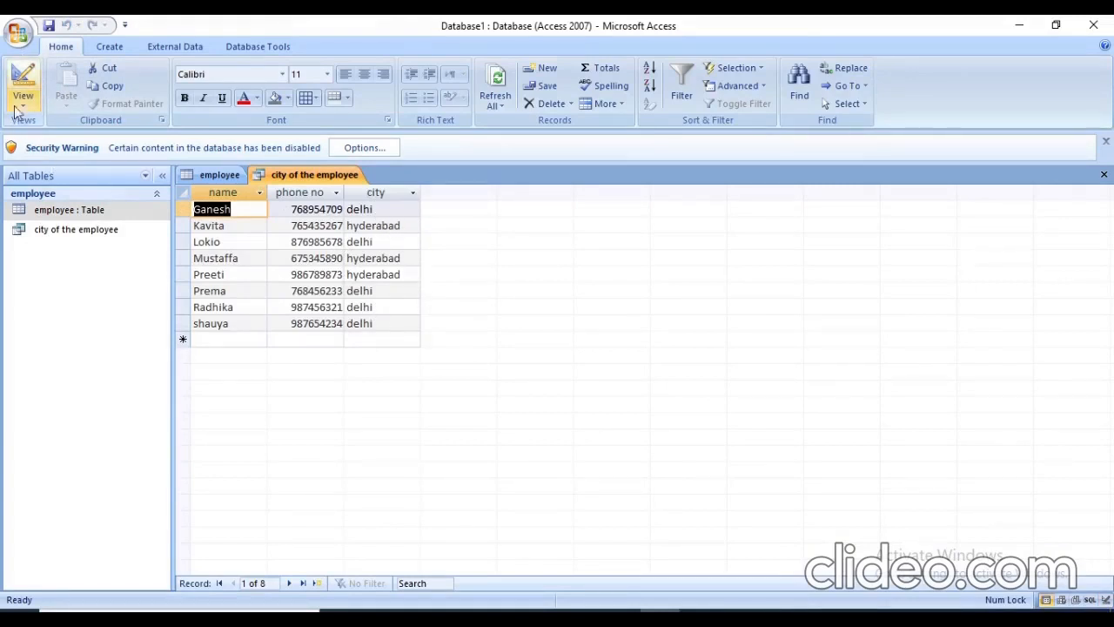
# Save the query with both city criteria and reopen it in Design View
pyautogui.click(24, 34)
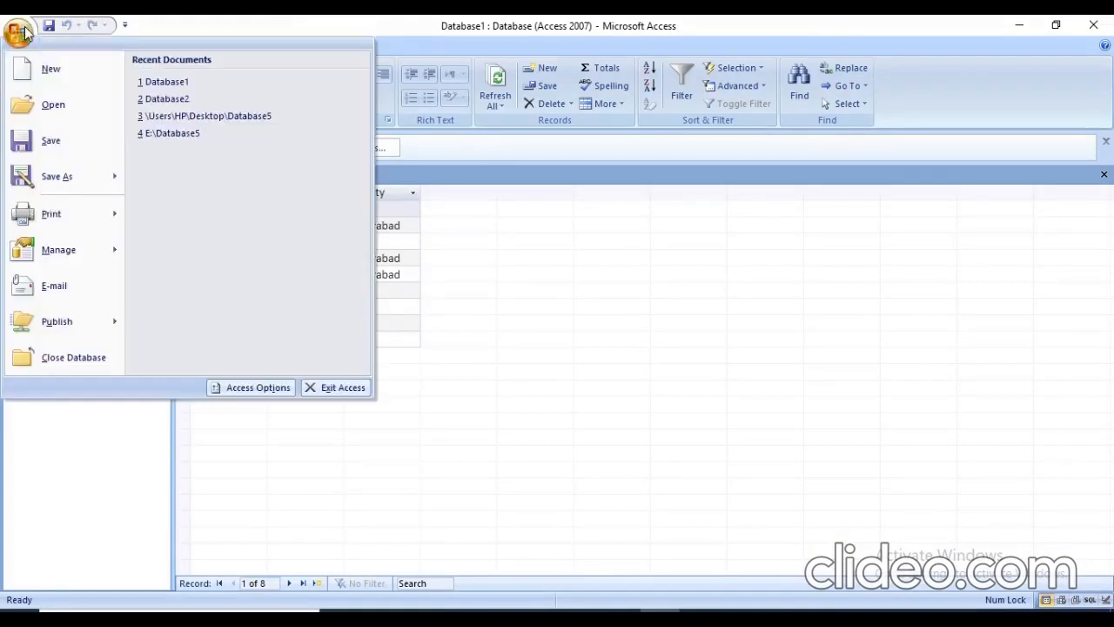
pyautogui.click(73, 141)
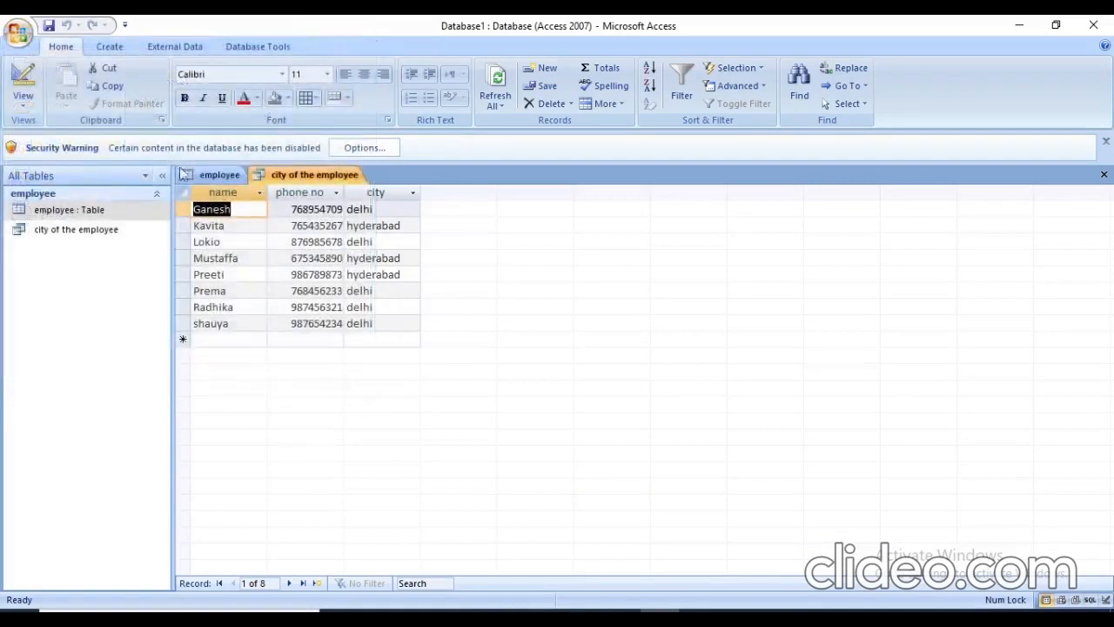
pyautogui.click(26, 106)
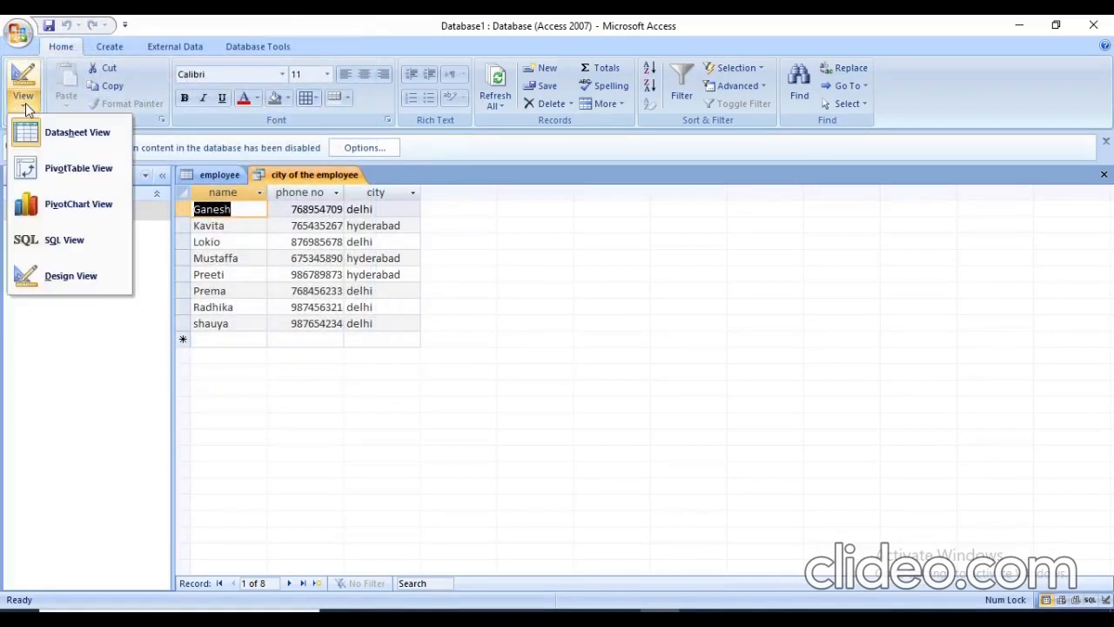
pyautogui.click(82, 276)
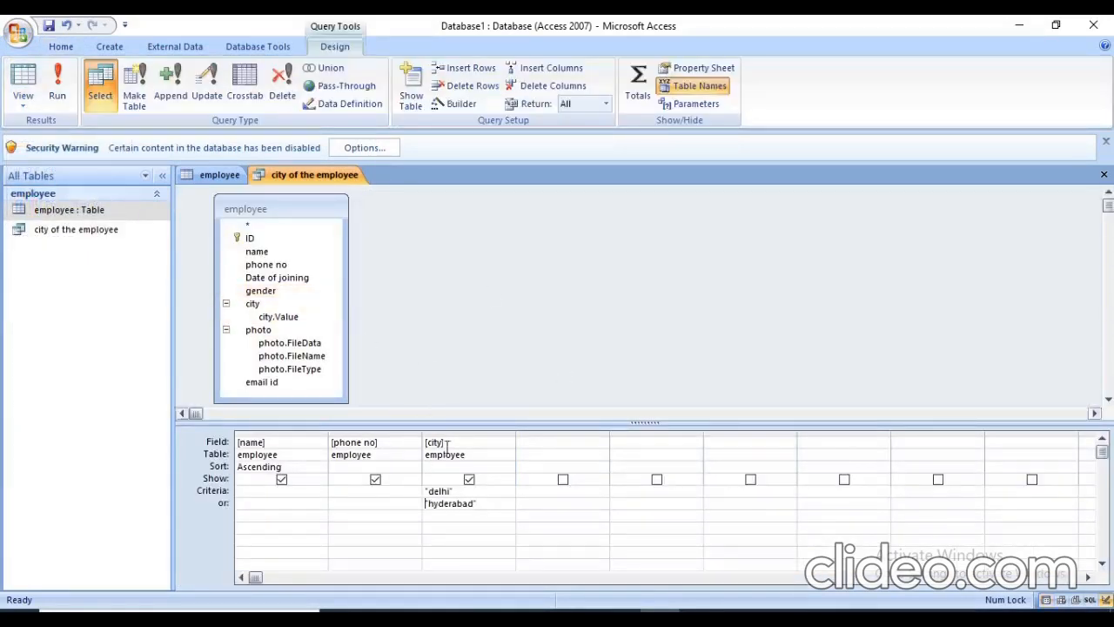
# Replace the delhi and hyderabad criteria of the city field with the parameter [enter the city] and save the query
pyautogui.rightClick(484, 503)
pyautogui.press('Escape')
pyautogui.press('BackSpace')
pyautogui.press('BackSpace')
pyautogui.press('BackSpace')
pyautogui.press('BackSpace')
pyautogui.press('BackSpace')
pyautogui.press('BackSpace')
pyautogui.press('BackSpace')
pyautogui.press('BackSpace')
pyautogui.press('BackSpace')
pyautogui.press('BackSpace')
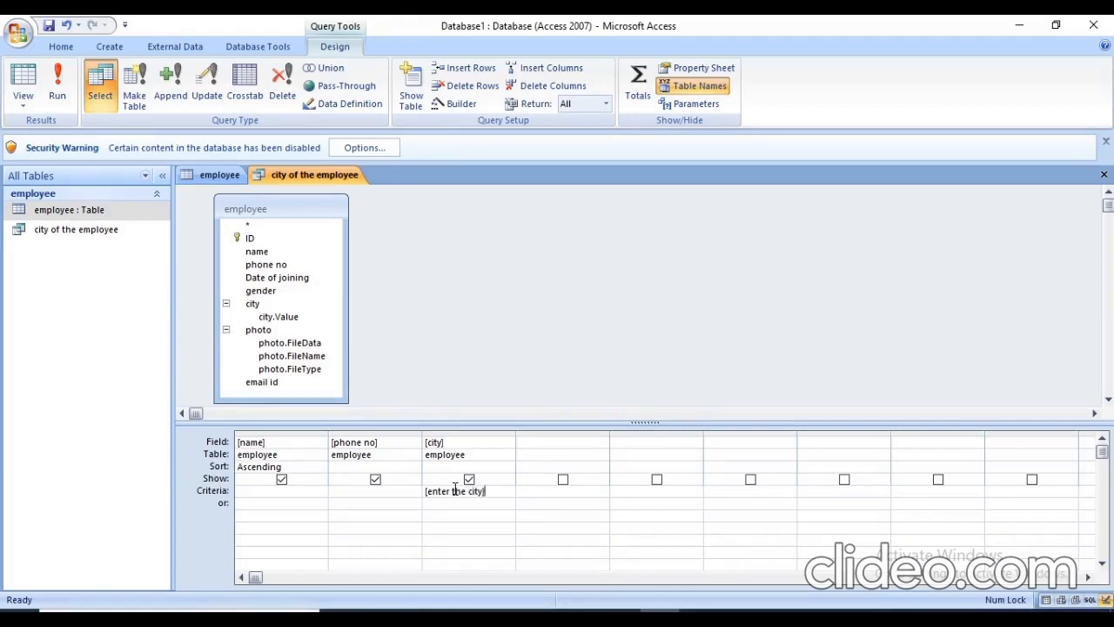
pyautogui.click(19, 39)
pyautogui.click(45, 145)
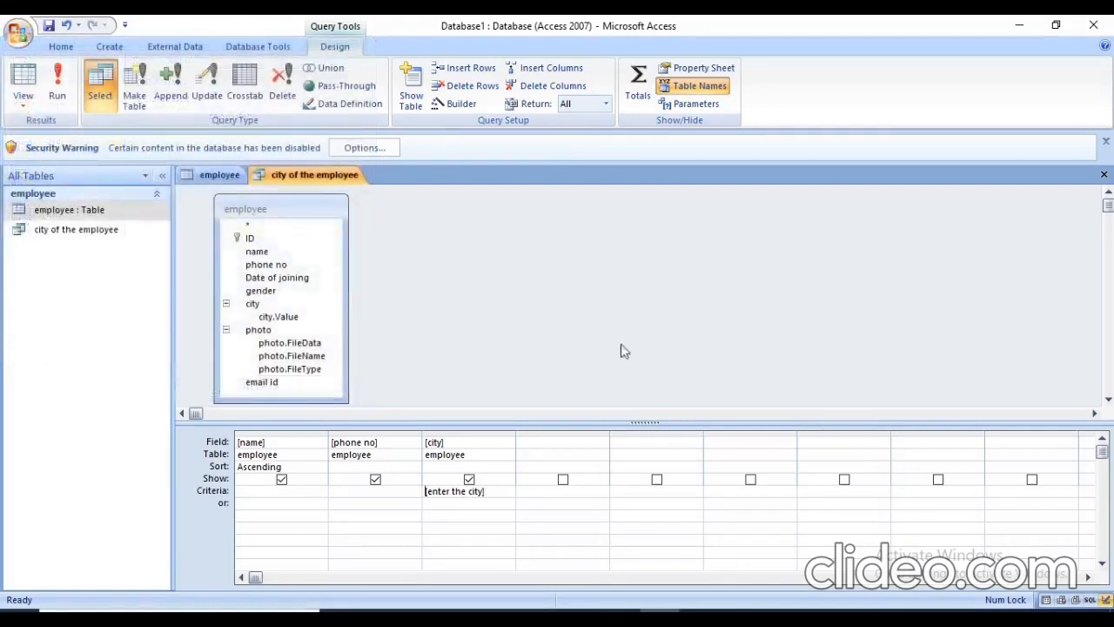
# Run the parameter query with "hyderad" as the city and return to Design View
pyautogui.click(56, 93)
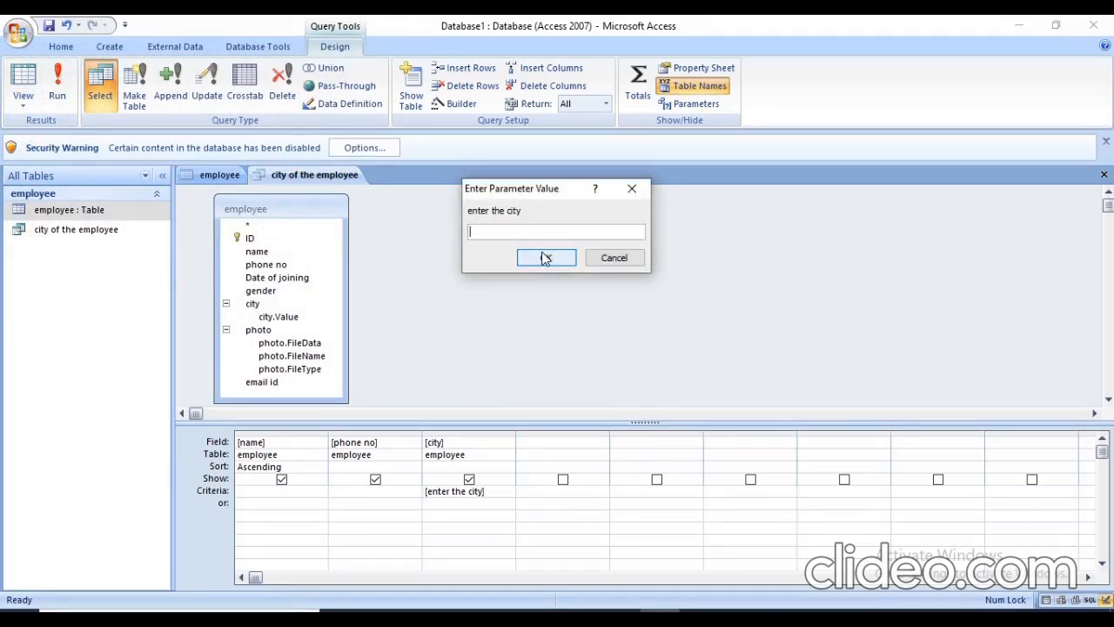
pyautogui.write('hyderad')
pyautogui.click(546, 258)
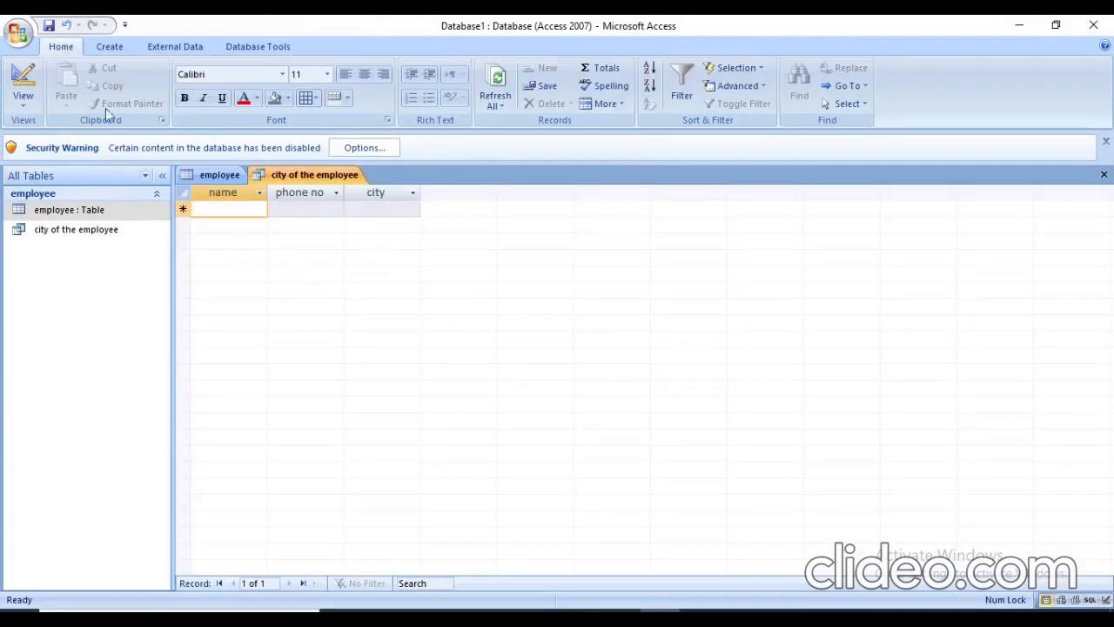
pyautogui.click(21, 106)
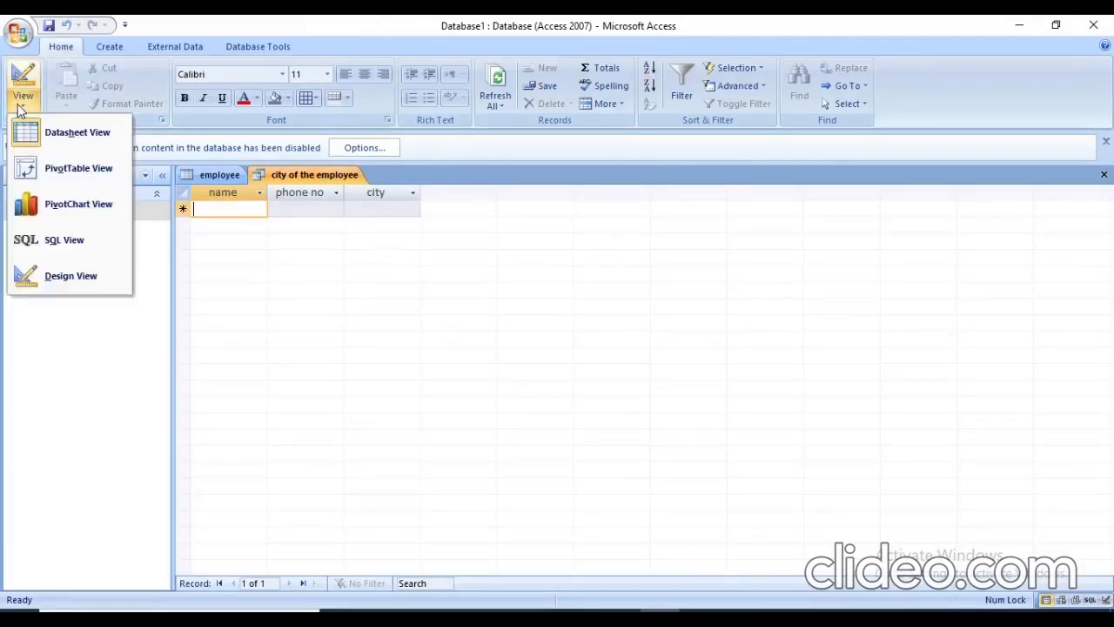
pyautogui.click(87, 287)
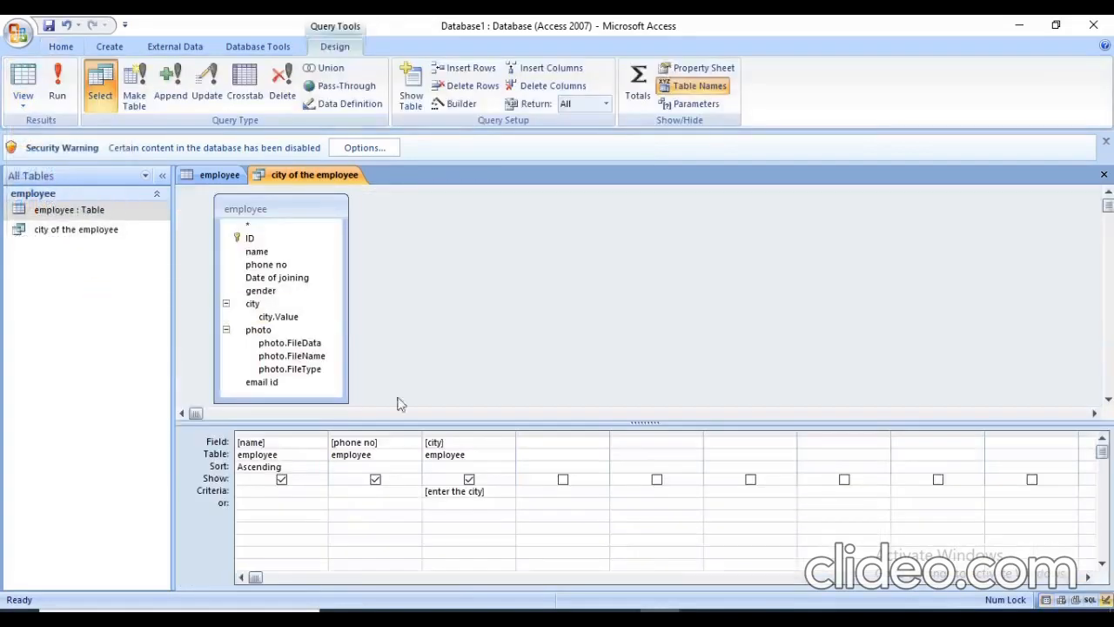
# Run the parameter query with "delhi" as the city and return to Design View
pyautogui.click(58, 83)
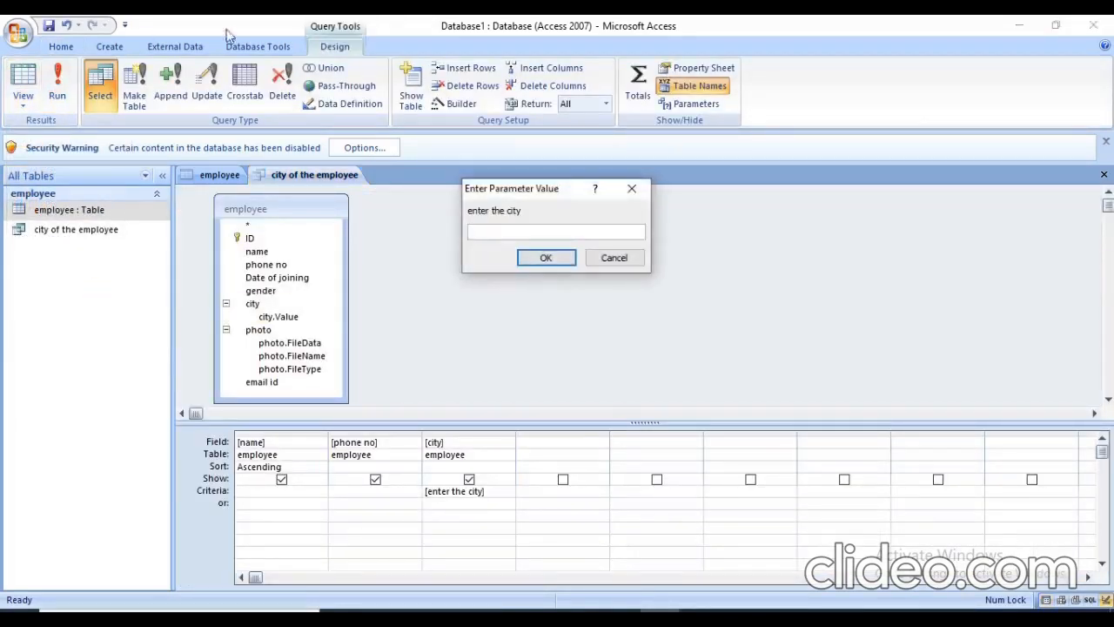
pyautogui.write('delhi')
pyautogui.press('Return')
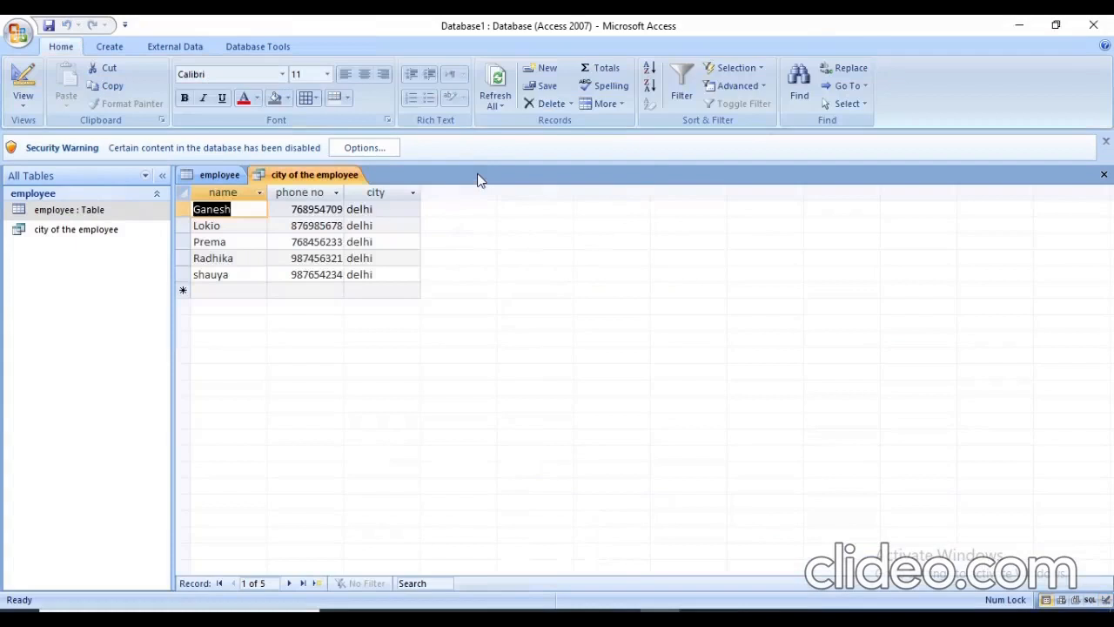
pyautogui.click(23, 104)
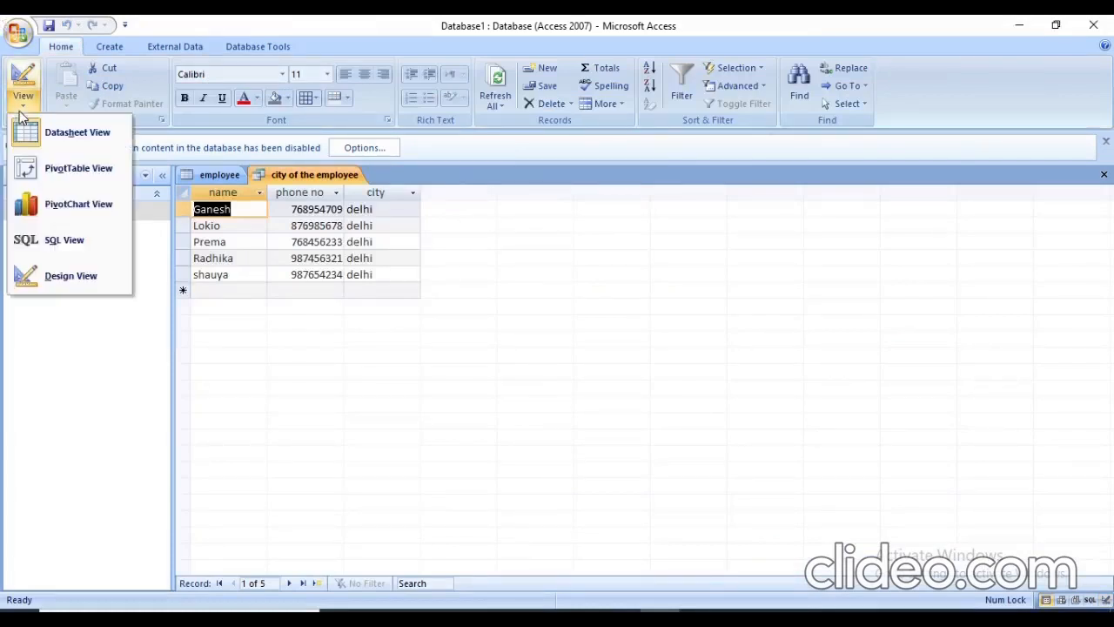
pyautogui.click(83, 276)
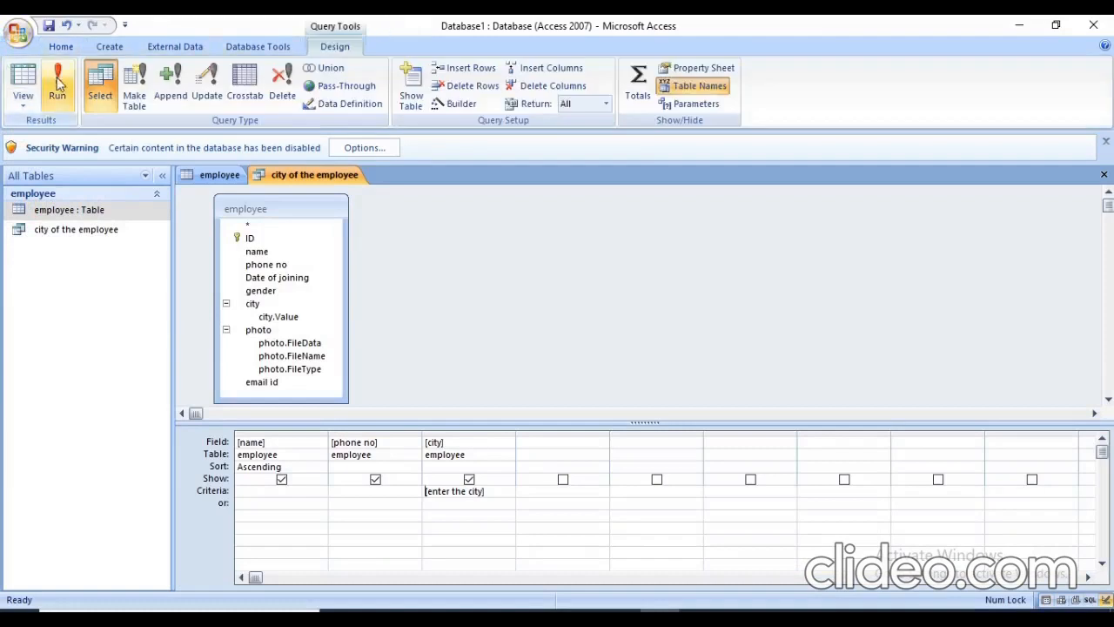
# Run the parameter query with "hyderabad" as the city and return to Design View
pyautogui.click(58, 82)
pyautogui.write('hyderabad')
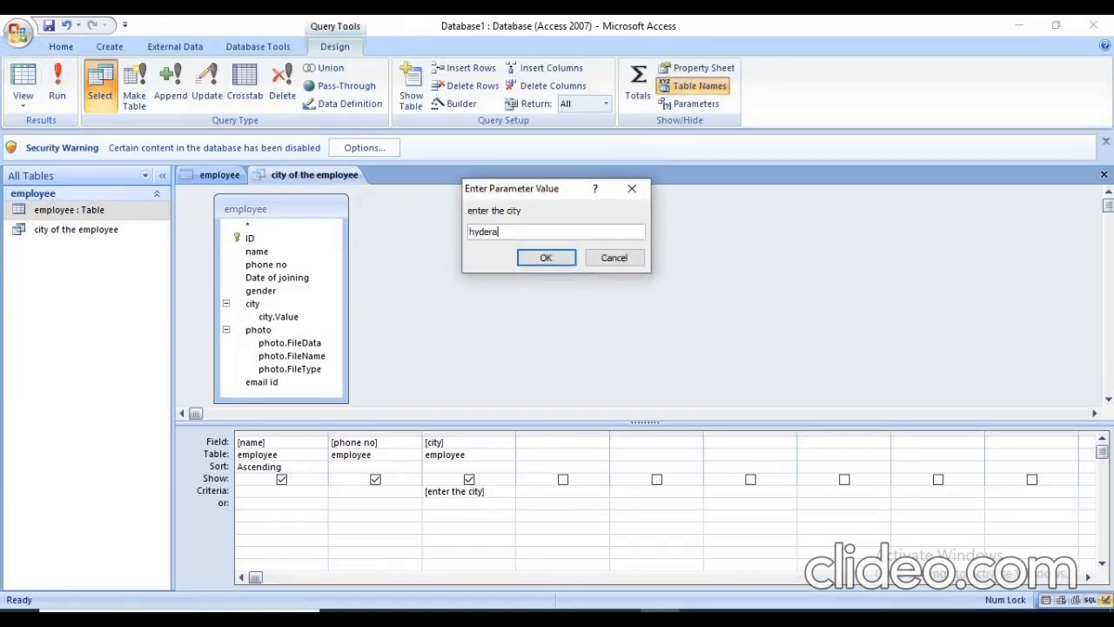
pyautogui.click(547, 258)
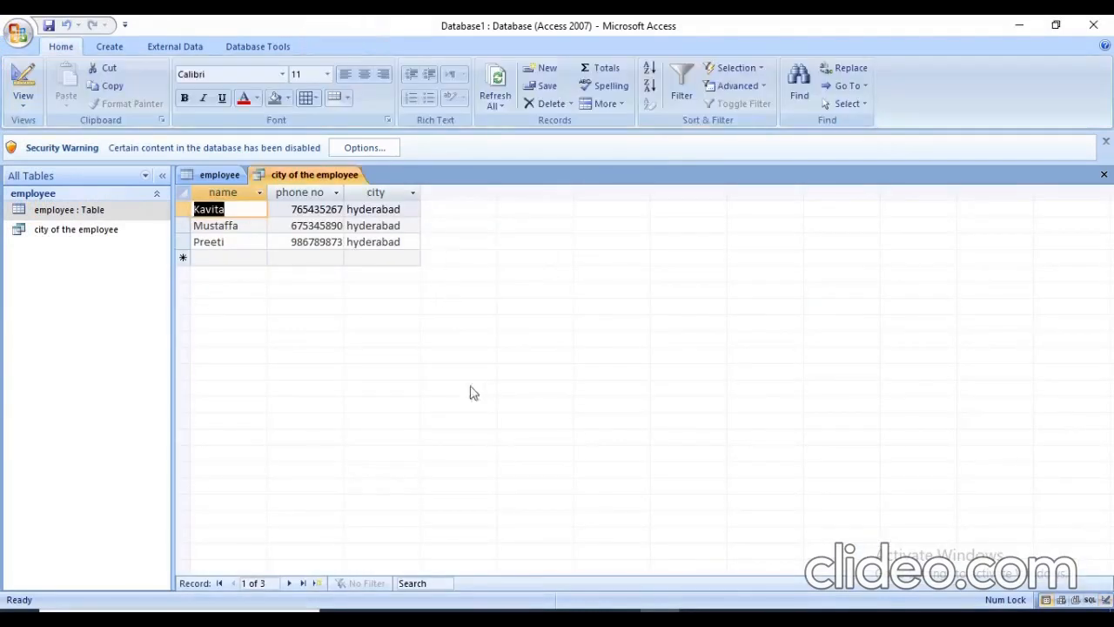
pyautogui.click(21, 108)
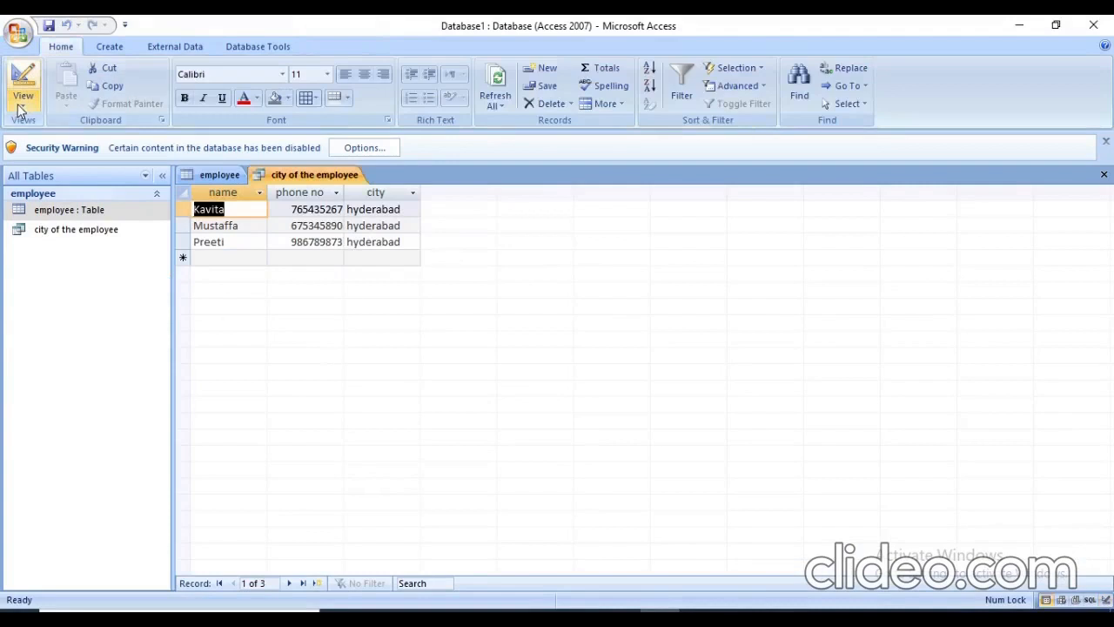
pyautogui.click(80, 294)
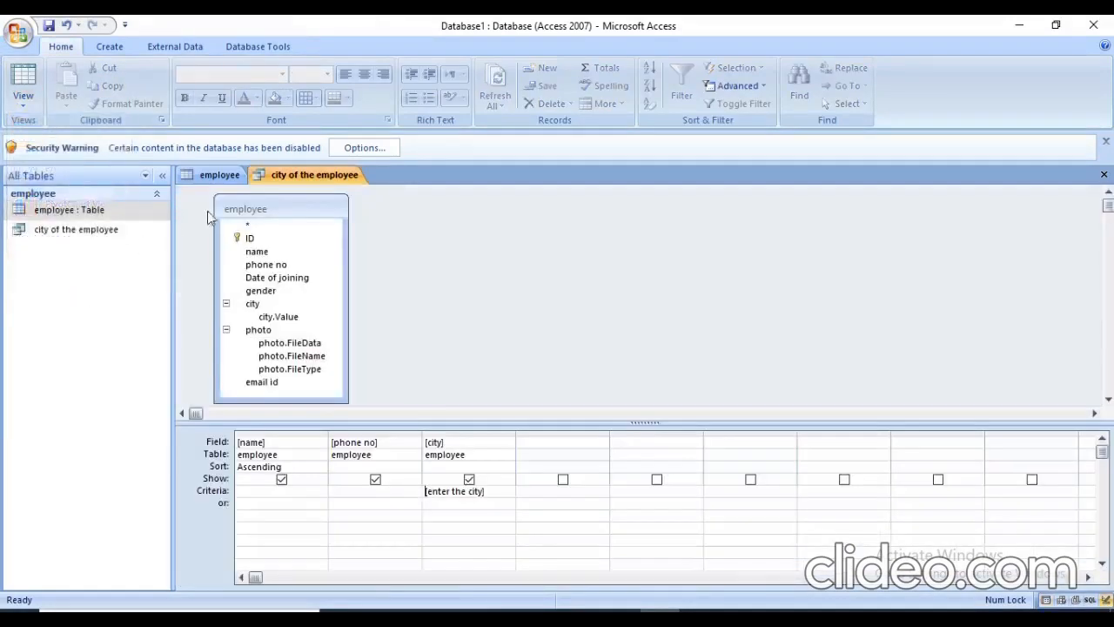
# In the employee table, change the city of the record with ID 3 to mumbai only
pyautogui.click(217, 178)
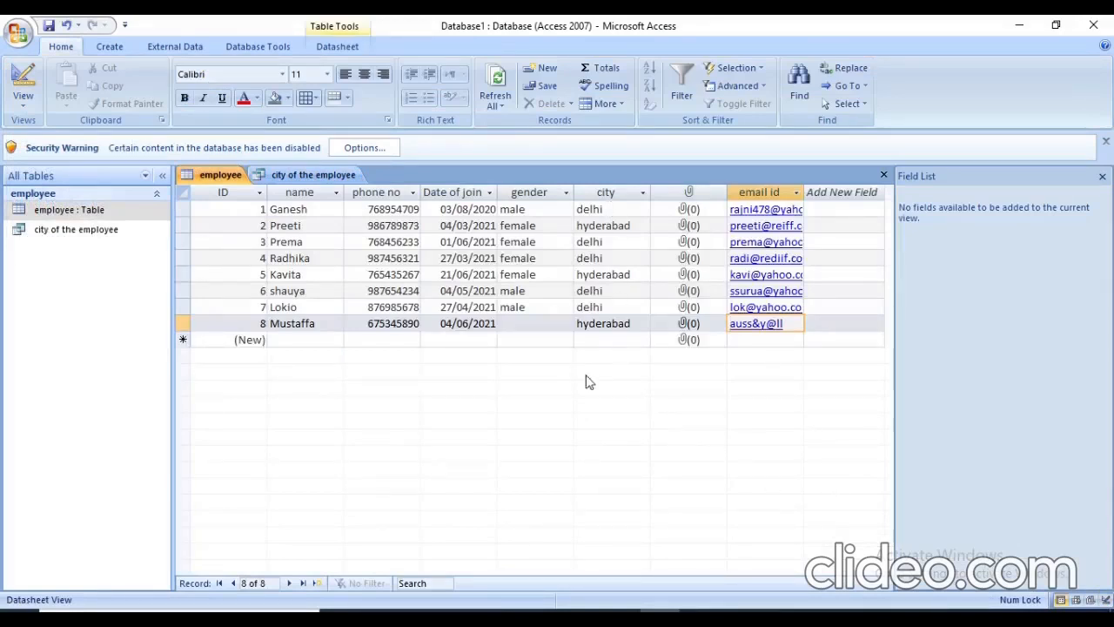
pyautogui.click(642, 242)
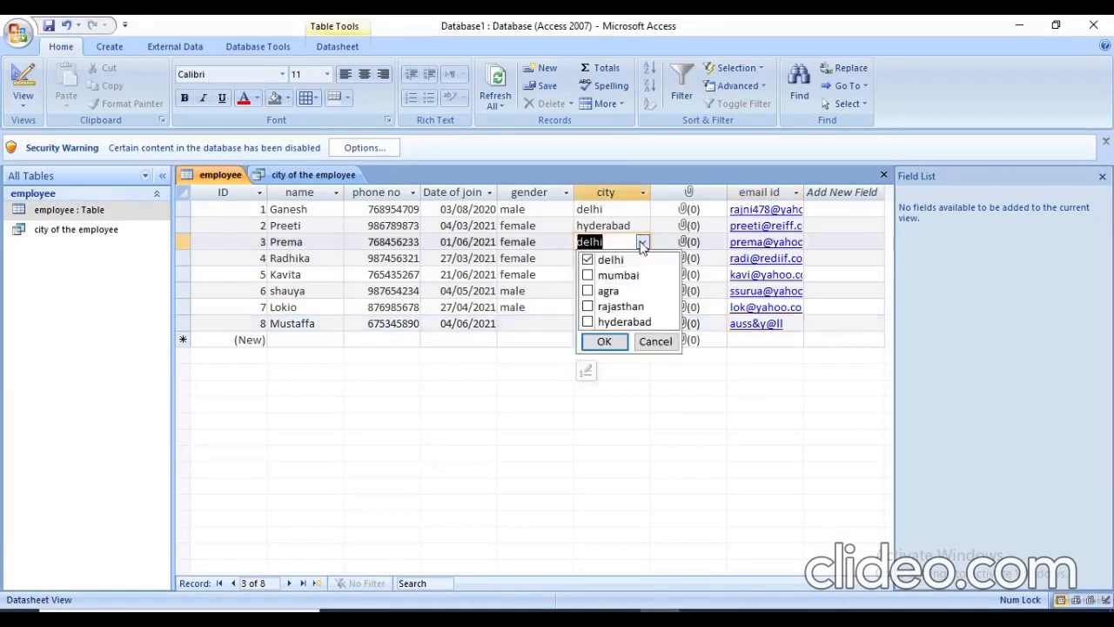
pyautogui.click(643, 242)
pyautogui.click(643, 245)
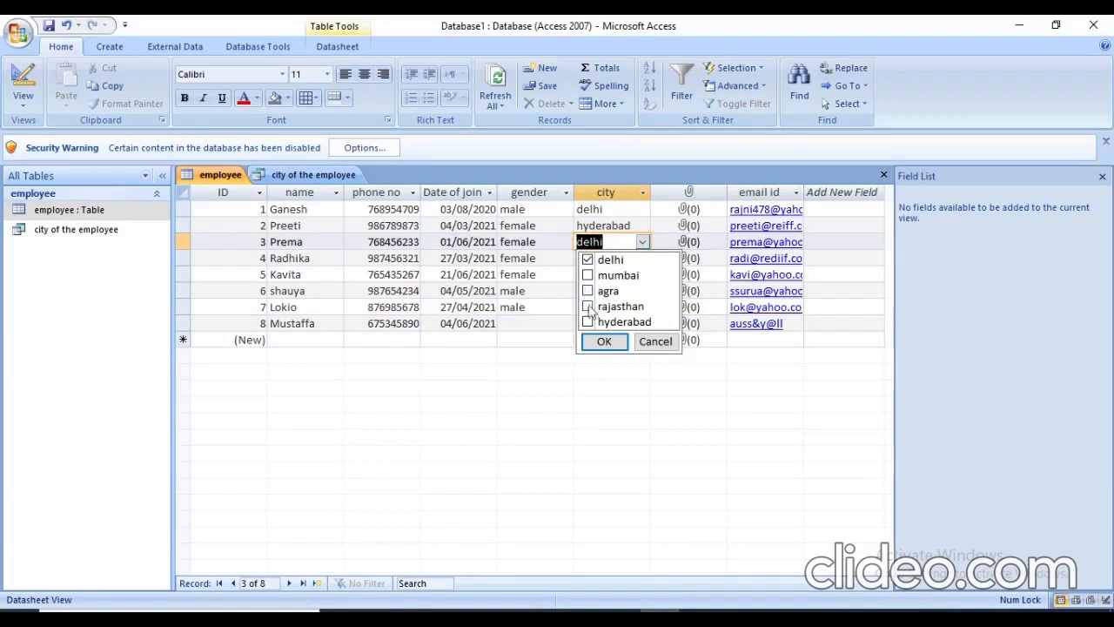
pyautogui.click(588, 259)
pyautogui.click(605, 341)
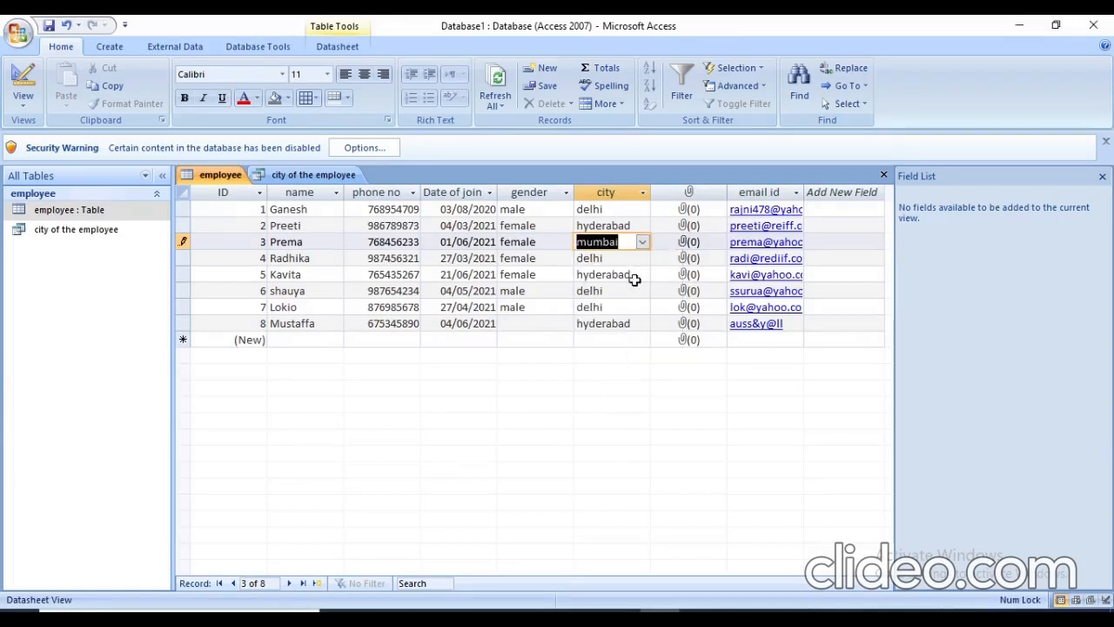
# In the employee table, change the city of the record with ID 6 to mumbai only
pyautogui.rightClick(642, 292)
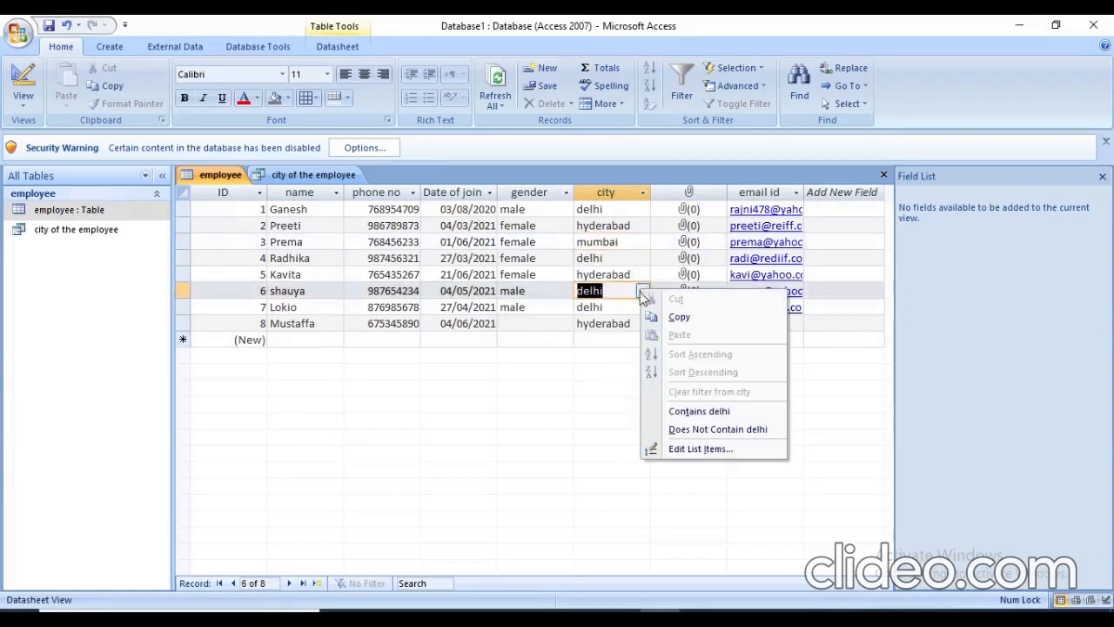
pyautogui.click(641, 293)
pyautogui.click(642, 293)
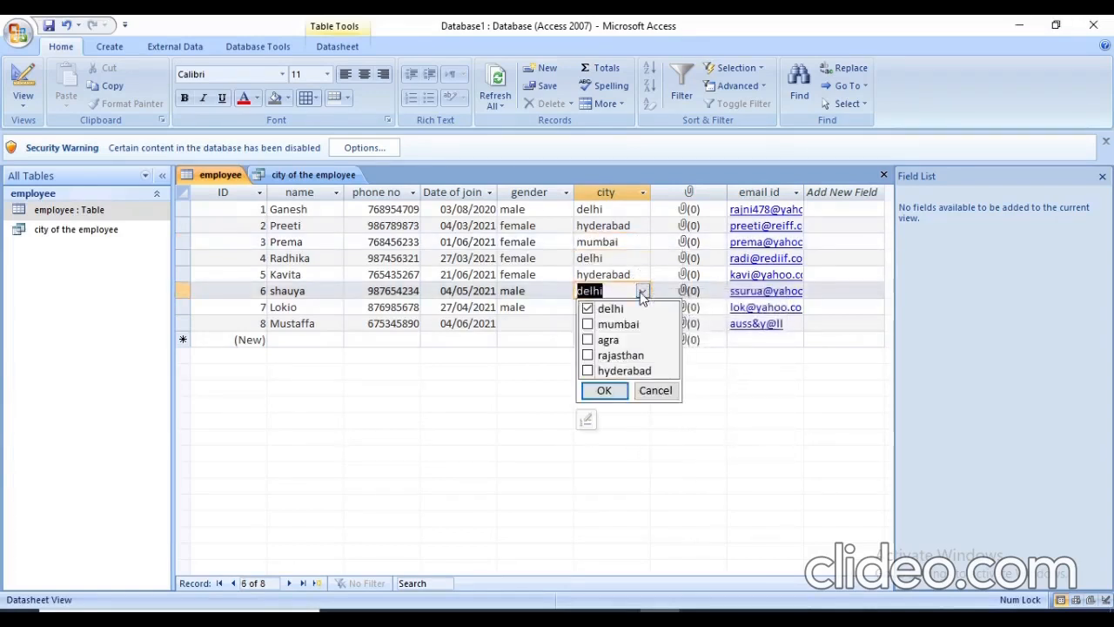
pyautogui.click(588, 324)
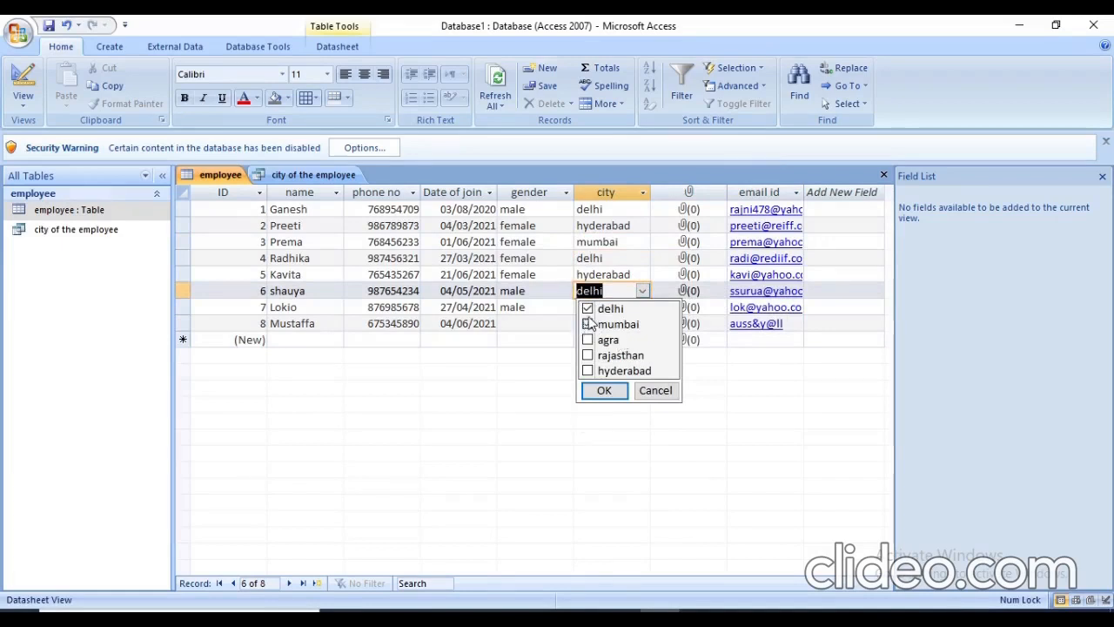
pyautogui.click(588, 309)
pyautogui.click(609, 390)
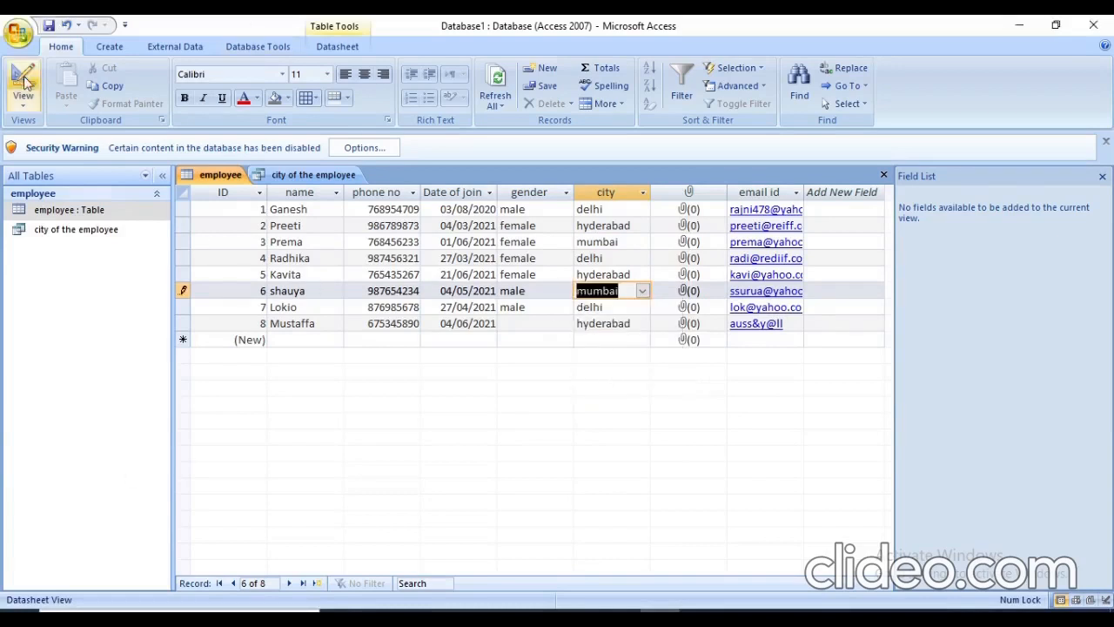
# Run the city of the employee query with "mumbai" as the city
pyautogui.click(291, 176)
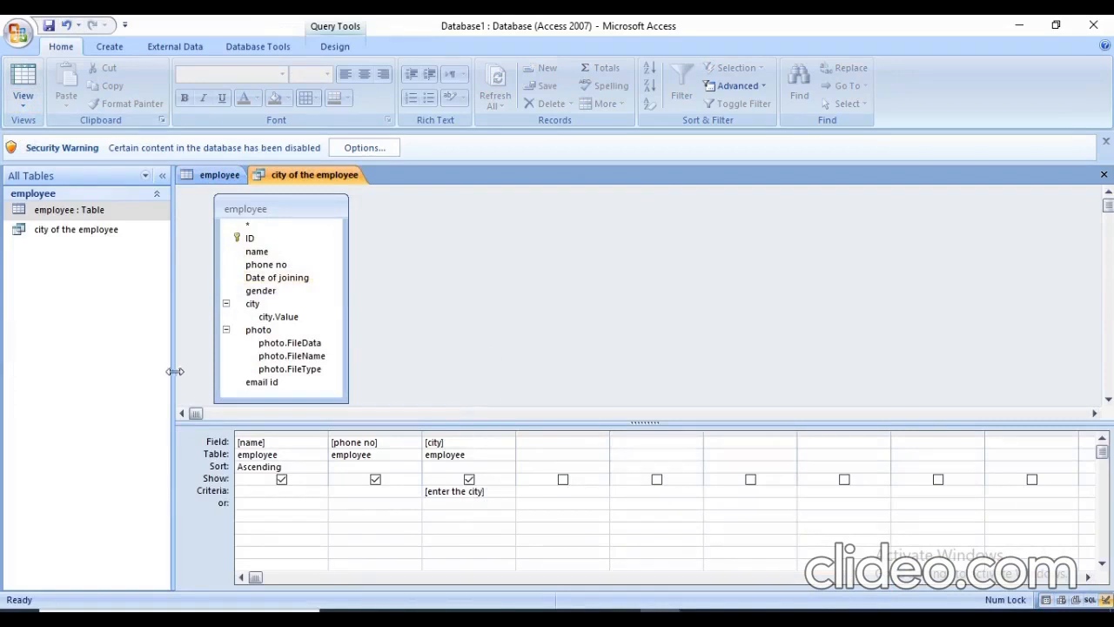
pyautogui.click(94, 230)
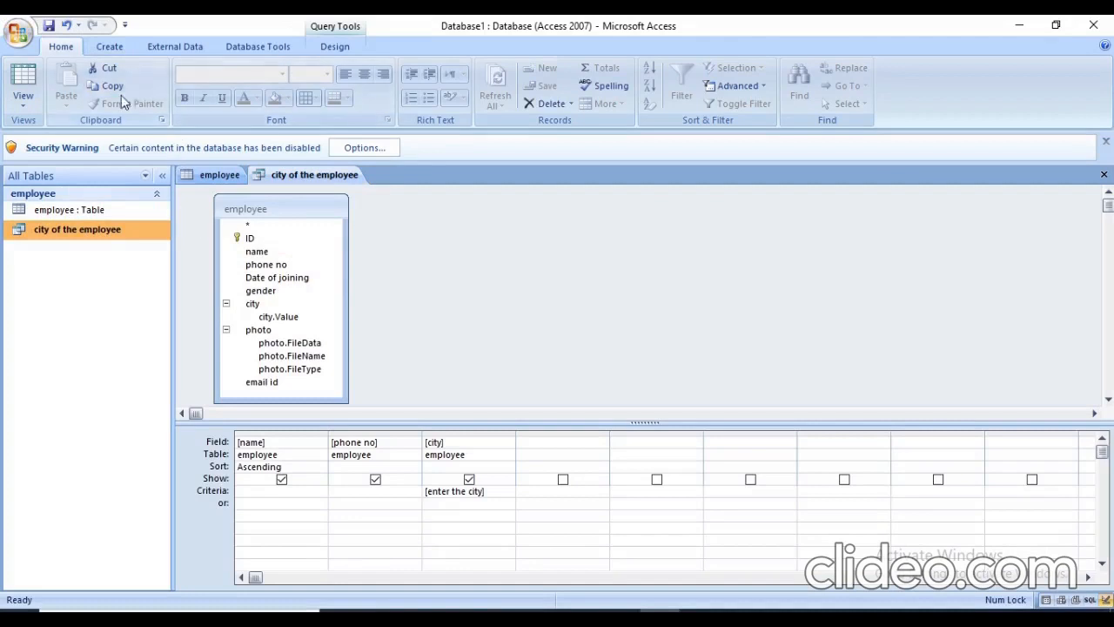
pyautogui.click(109, 45)
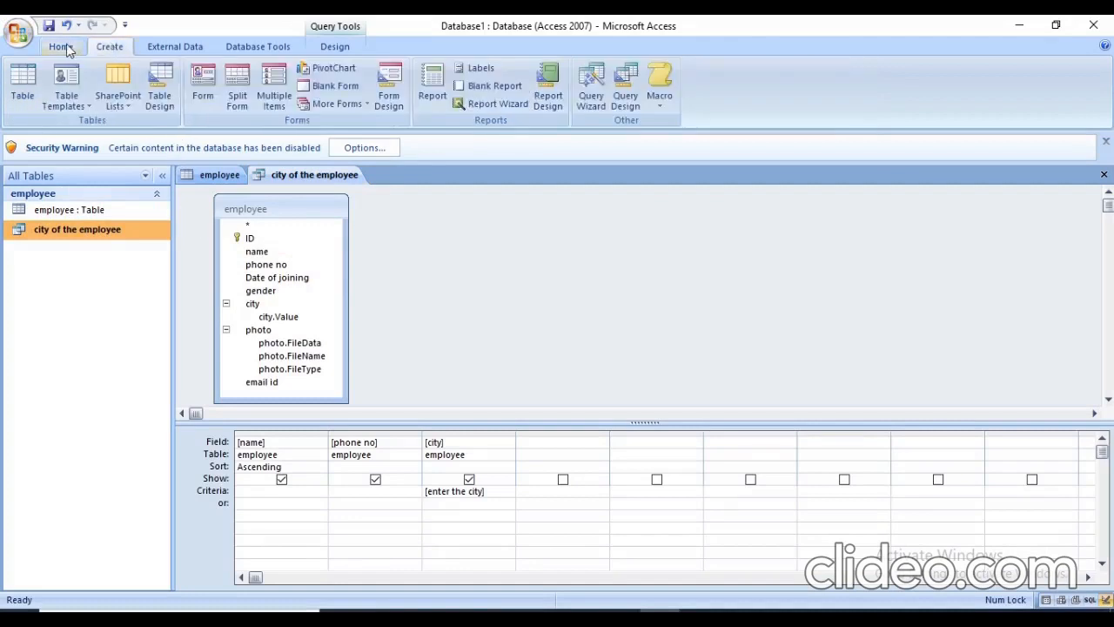
pyautogui.click(65, 46)
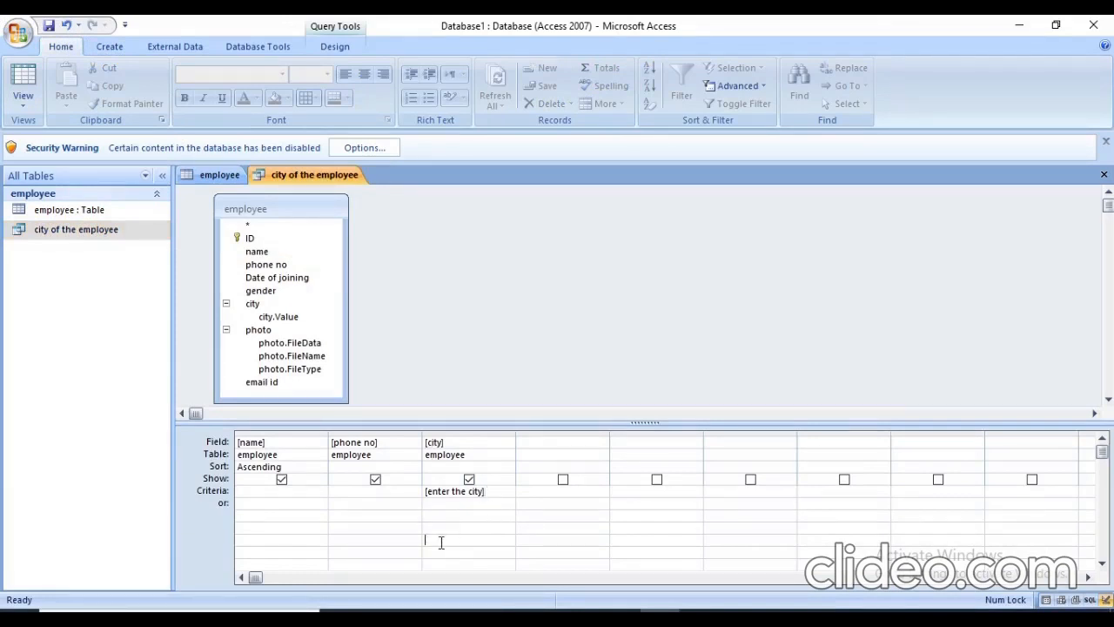
pyautogui.doubleClick(128, 229)
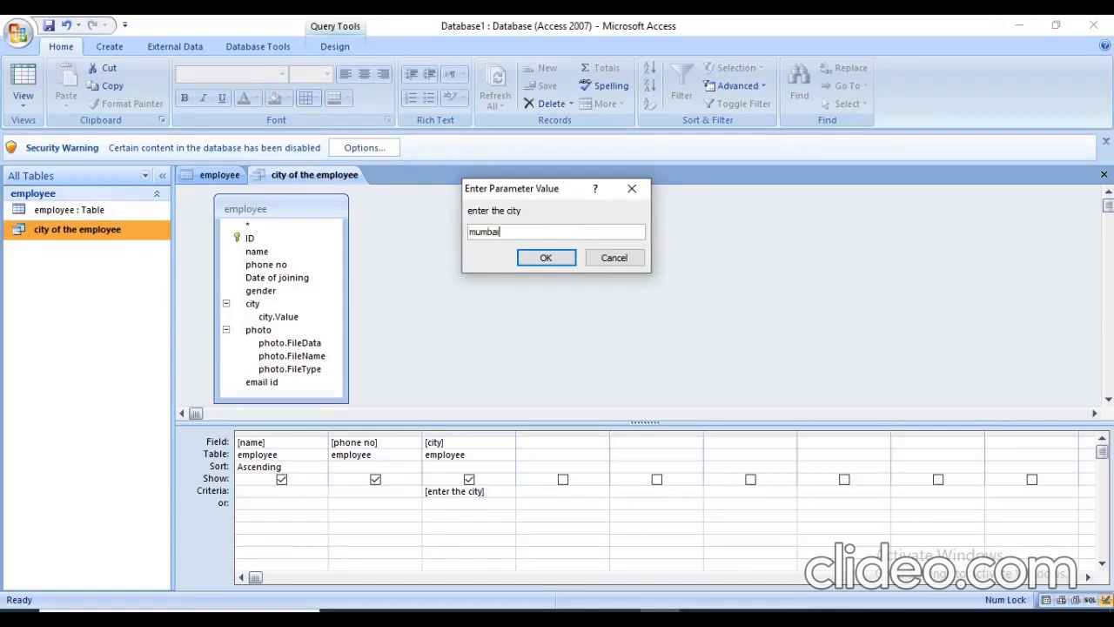
pyautogui.click(548, 257)
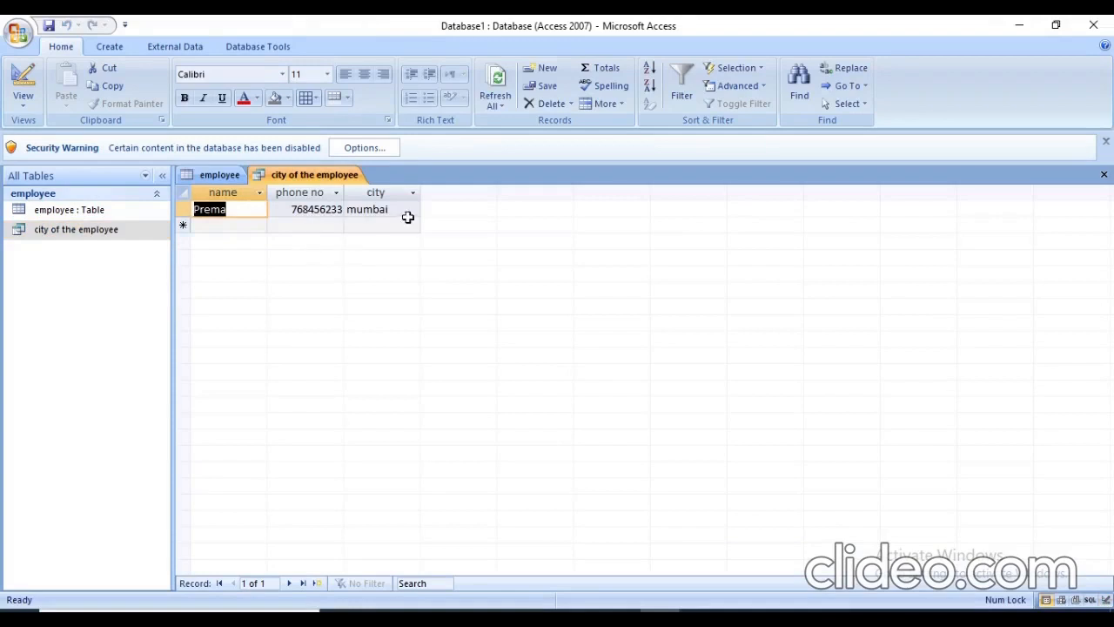
# Return to the employee table and commit the edited record by moving to the city of the record with ID 7
pyautogui.click(75, 218)
pyautogui.doubleClick(75, 219)
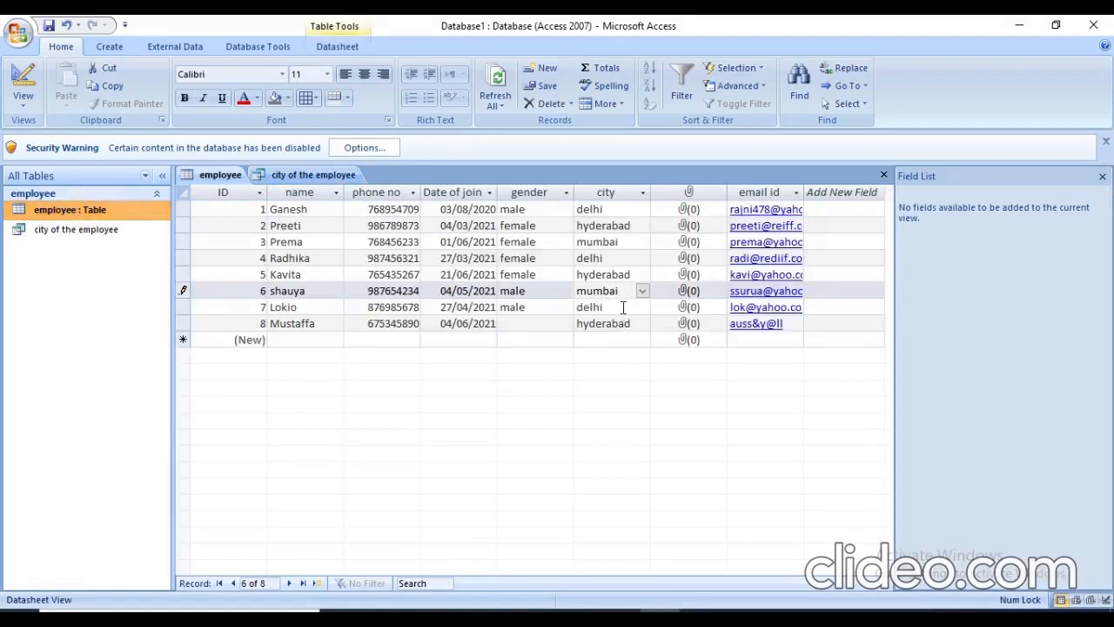
pyautogui.click(623, 307)
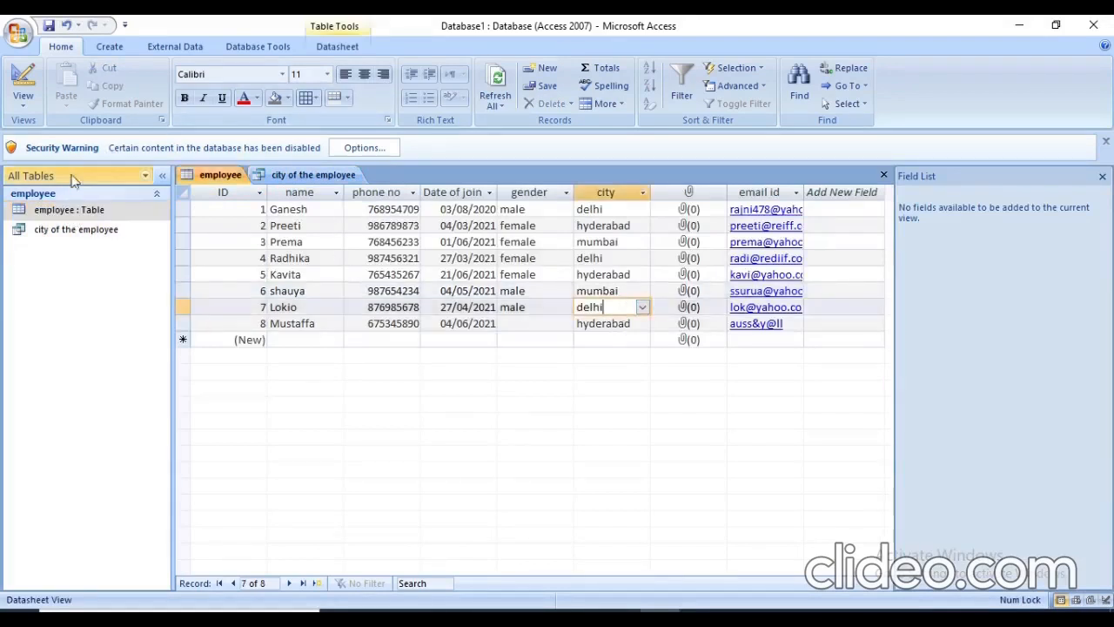
# Switch the city of the employee query to Design View and run it again with "mumbai" as the city
pyautogui.click(287, 174)
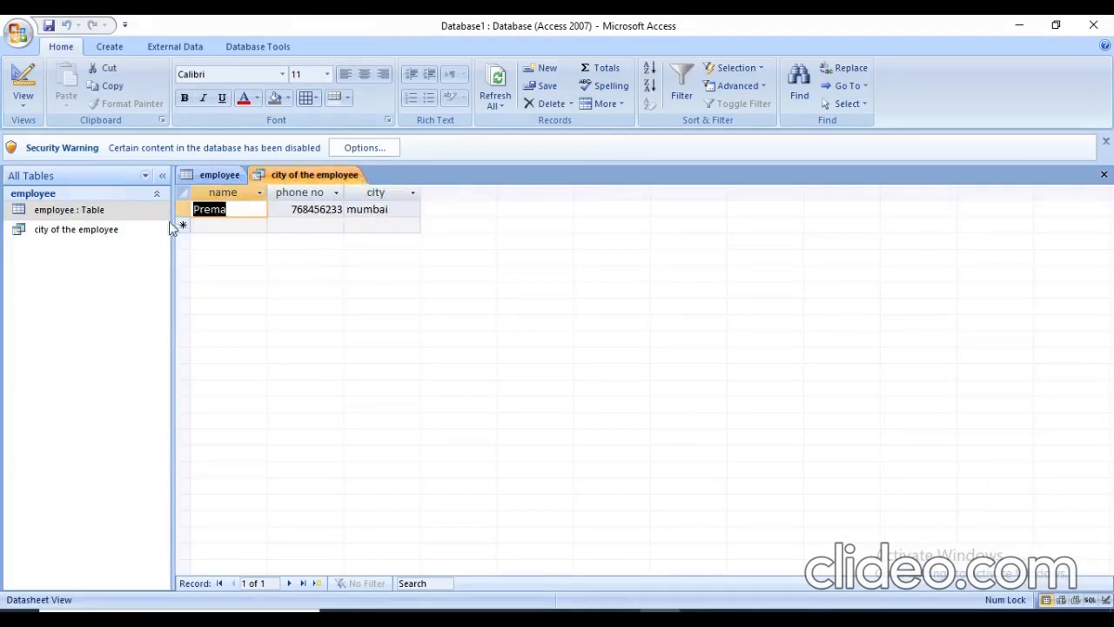
pyautogui.click(118, 230)
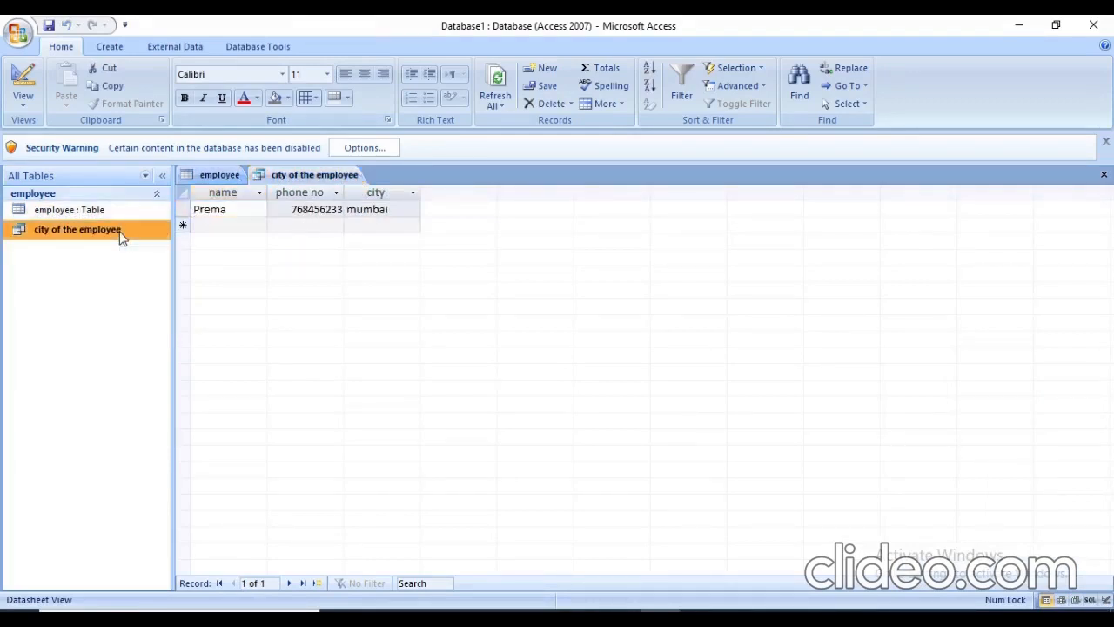
pyautogui.click(283, 174)
pyautogui.click(27, 104)
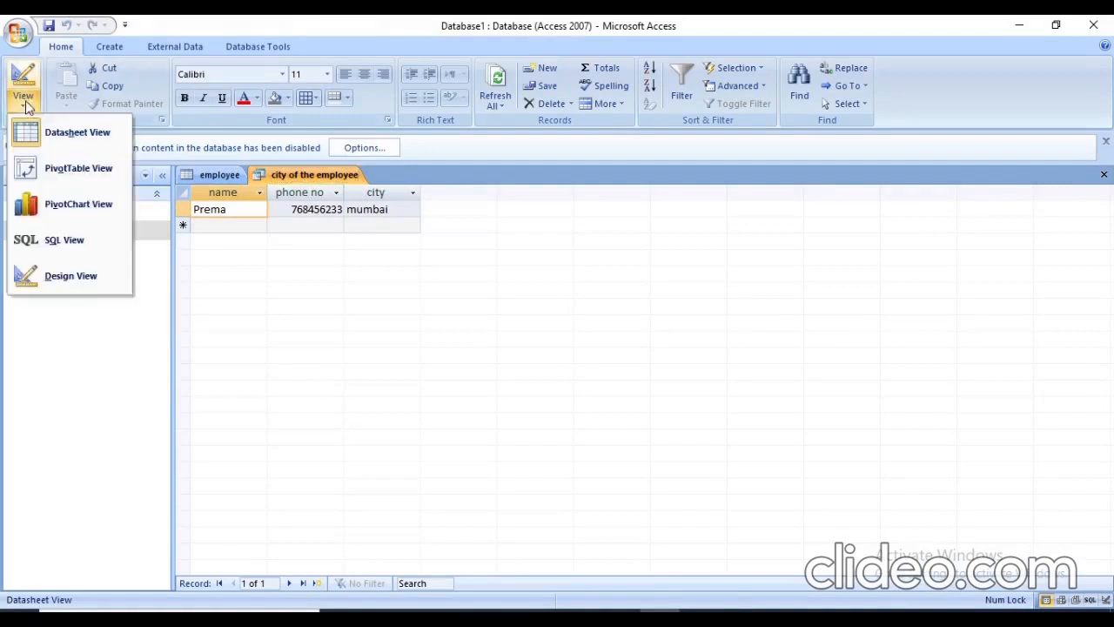
pyautogui.click(75, 275)
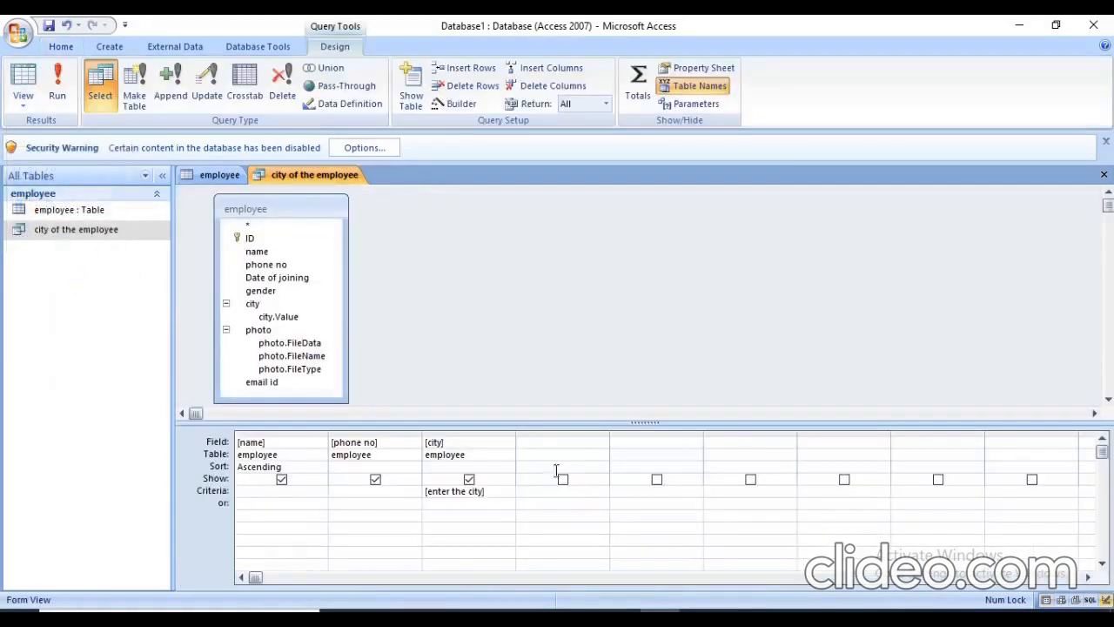
pyautogui.rightClick(496, 490)
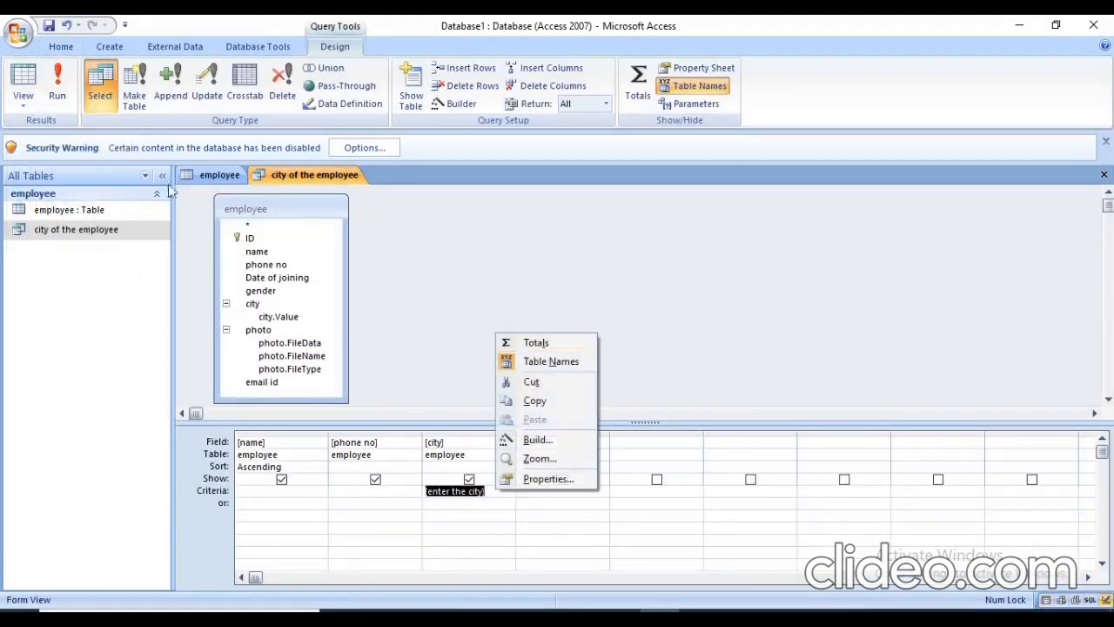
pyautogui.click(57, 87)
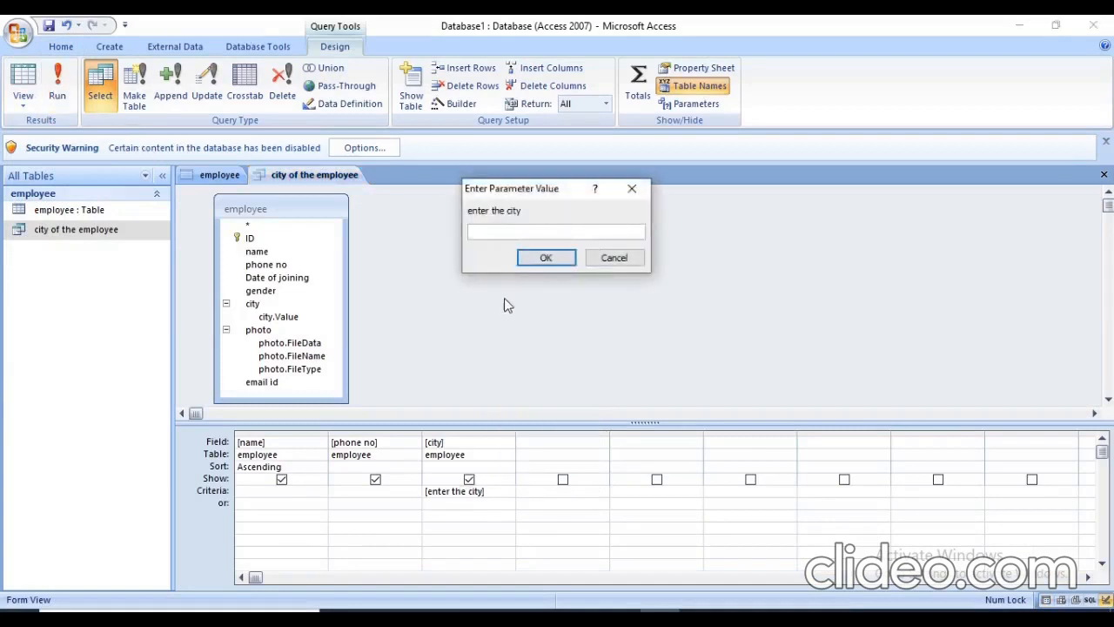
pyautogui.write('mumbai')
pyautogui.click(546, 257)
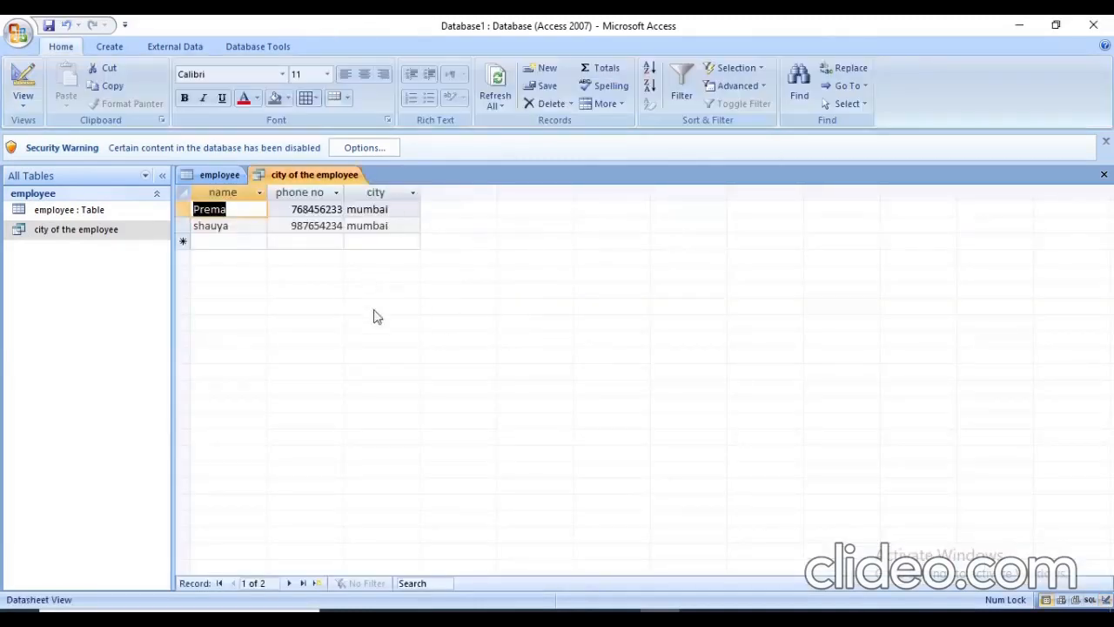
# Try to delete the city of the employee query while it is open
pyautogui.click(119, 210)
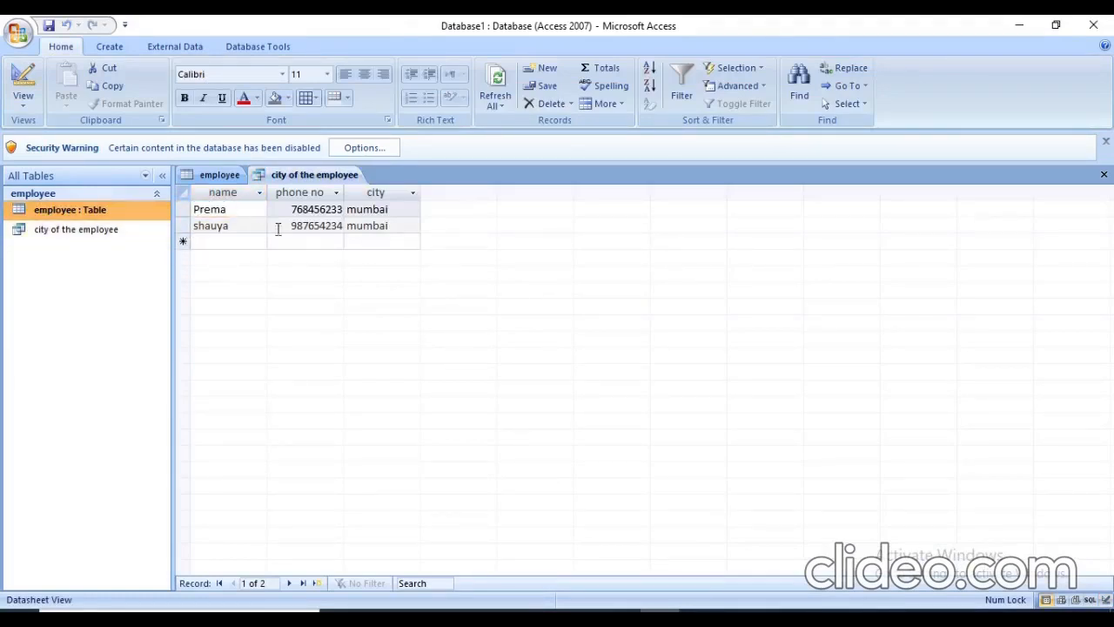
pyautogui.click(130, 230)
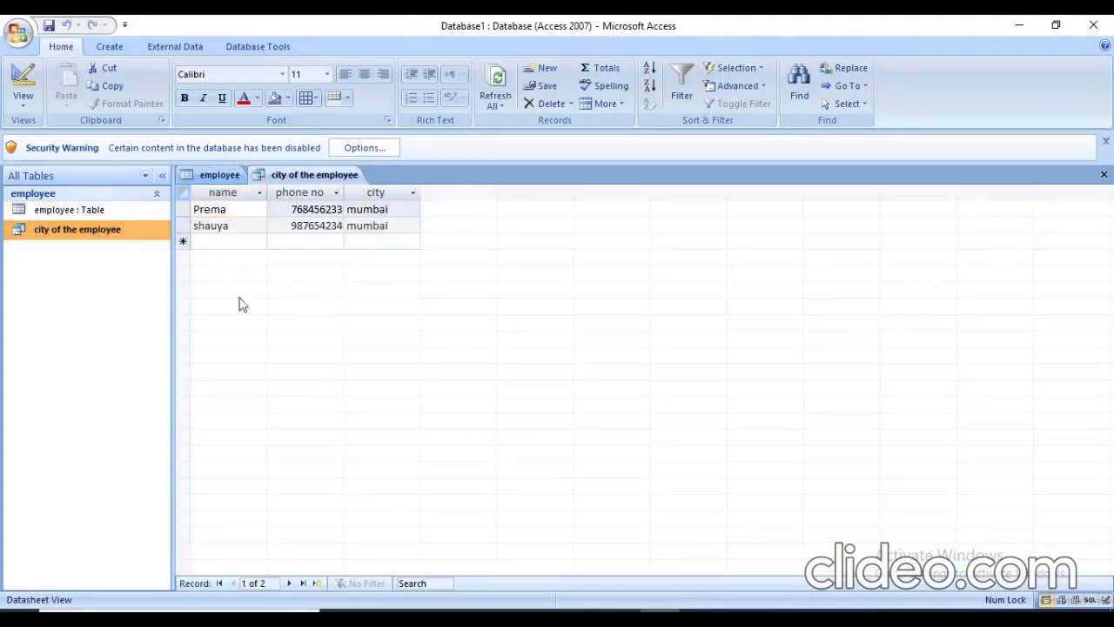
pyautogui.rightClick(122, 235)
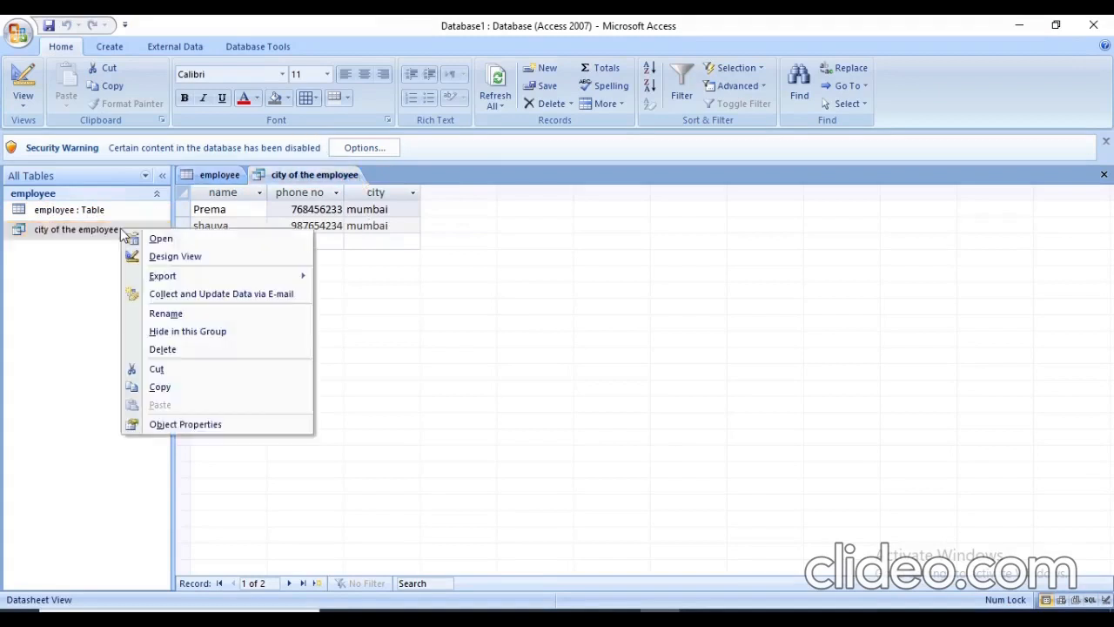
pyautogui.click(162, 352)
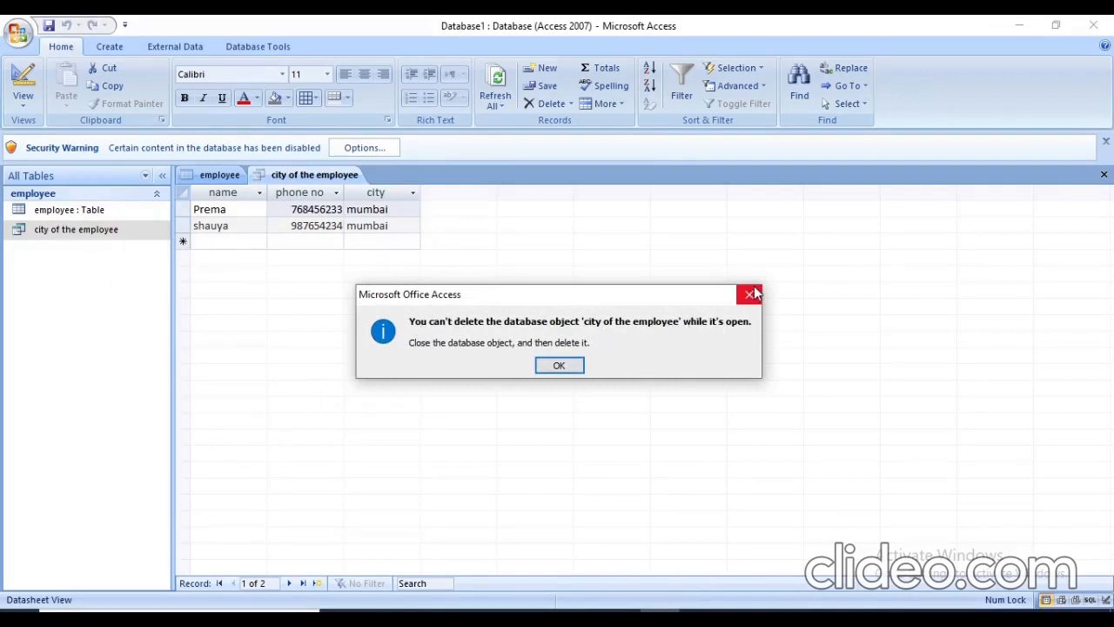
pyautogui.click(559, 365)
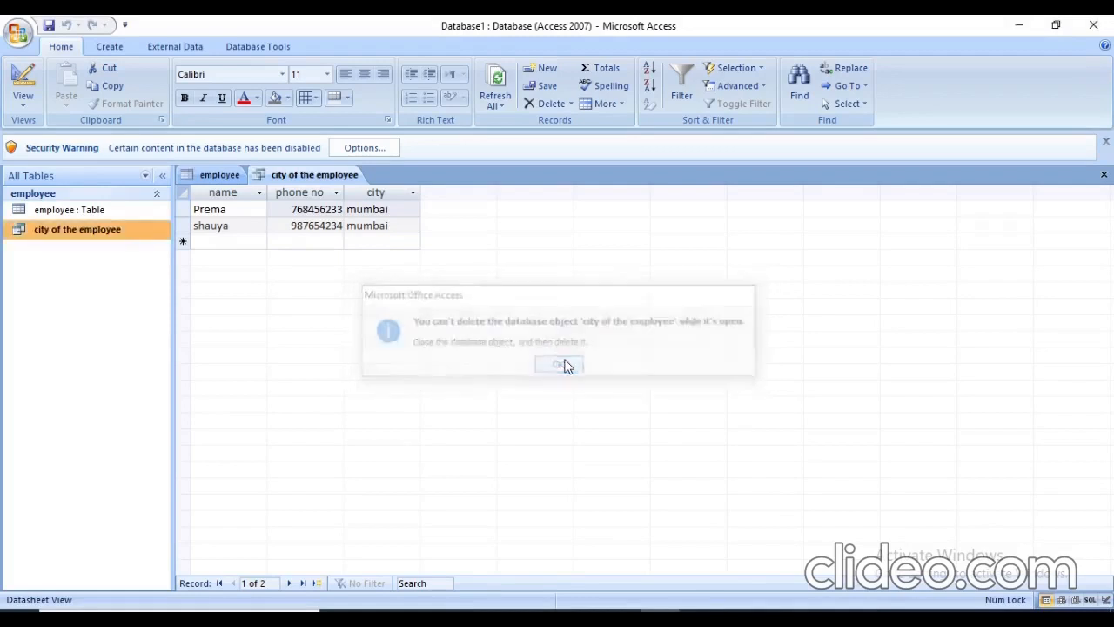
# Close the open city of the employee query
pyautogui.click(100, 209)
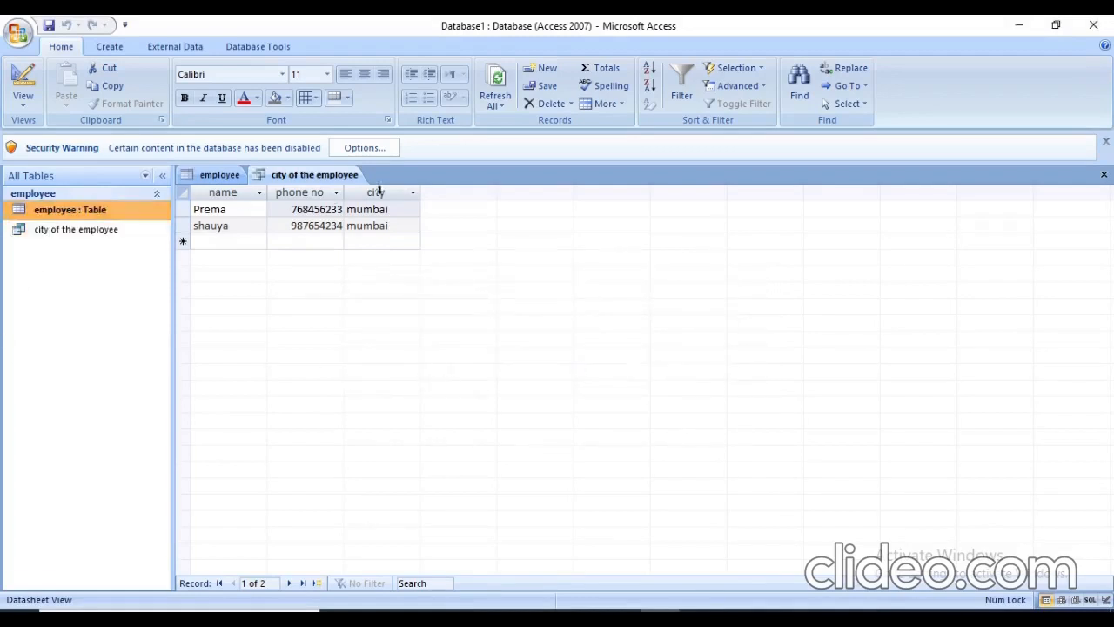
pyautogui.rightClick(333, 182)
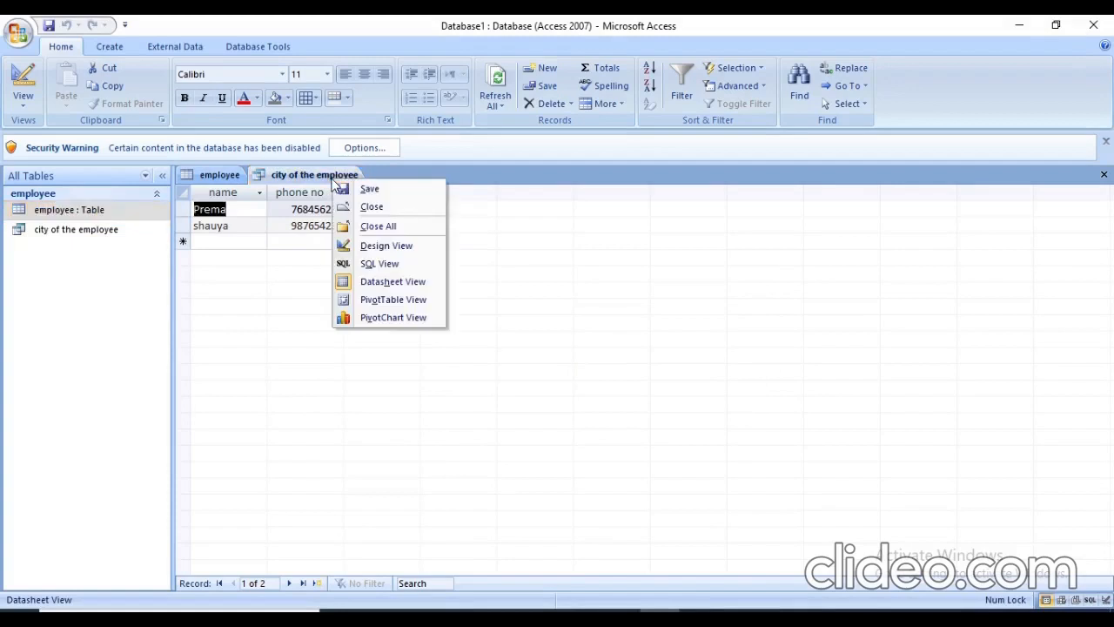
pyautogui.click(378, 209)
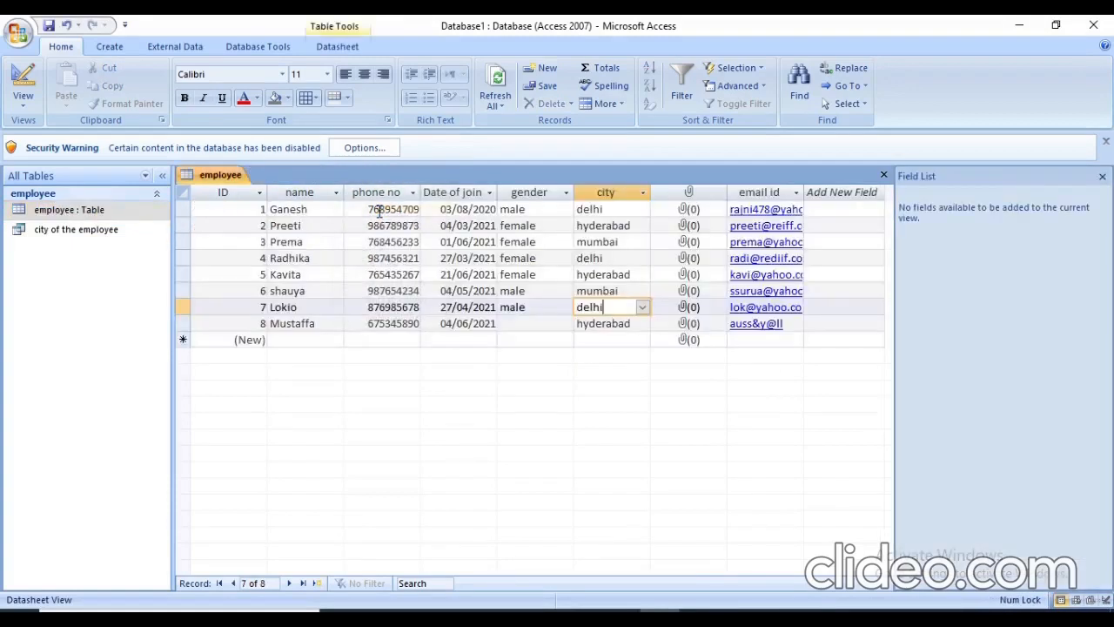
# Start deleting the closed city of the employee query, but decline the deletion to keep it
pyautogui.click(103, 228)
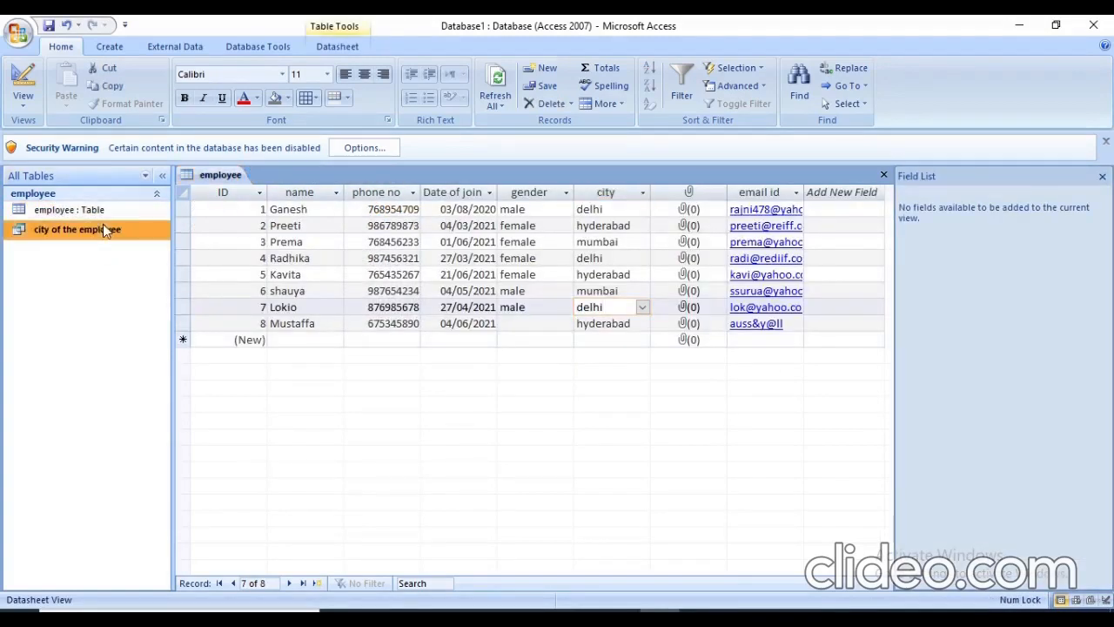
pyautogui.rightClick(102, 228)
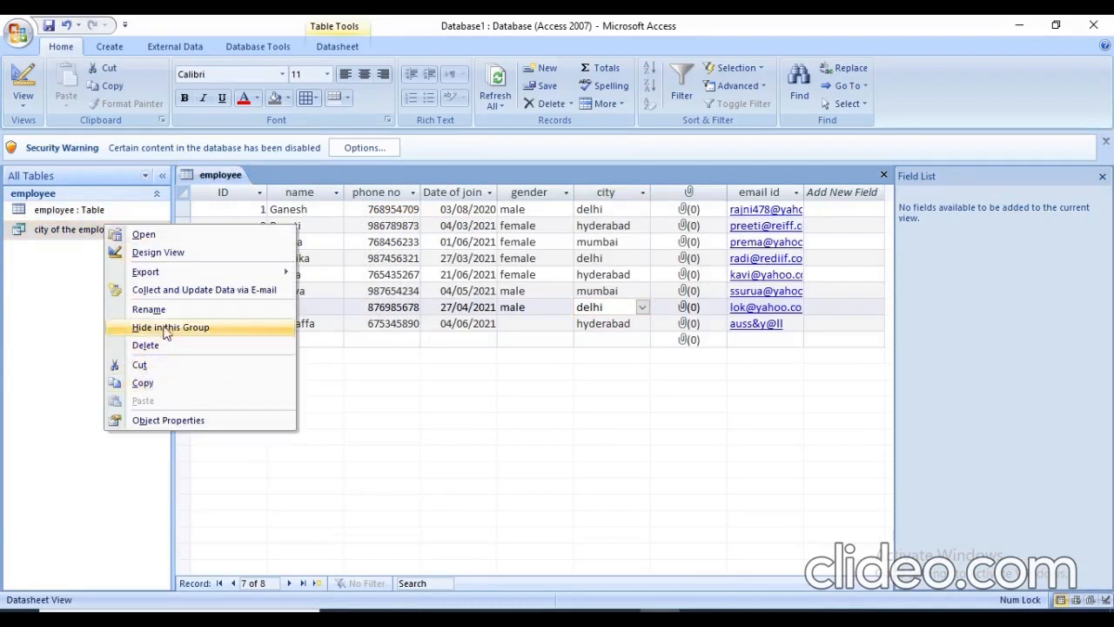
pyautogui.click(146, 345)
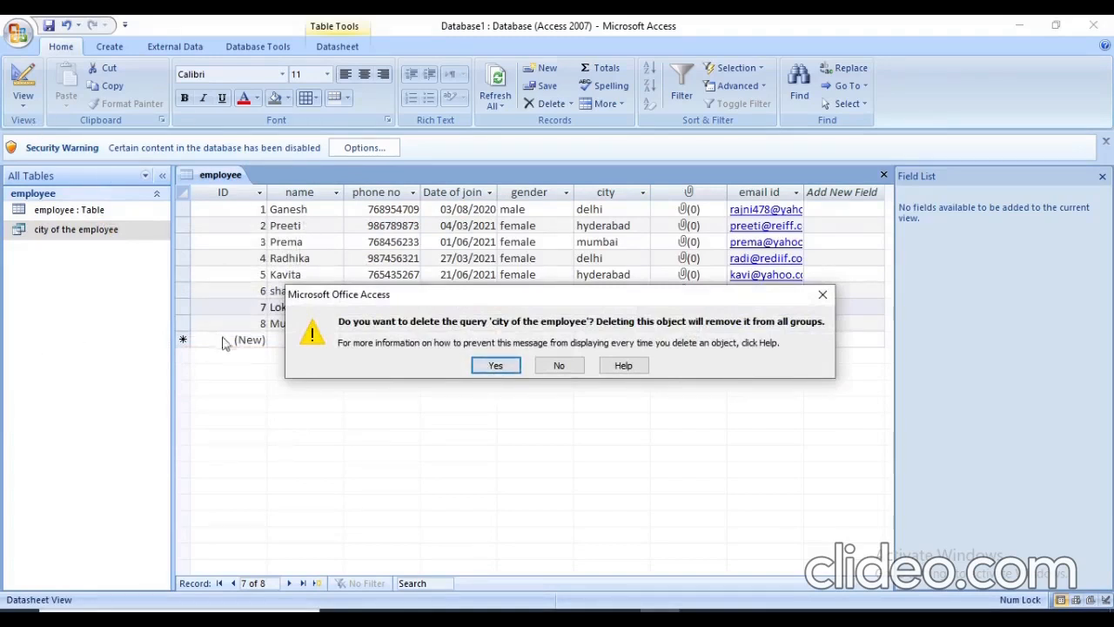
pyautogui.click(558, 366)
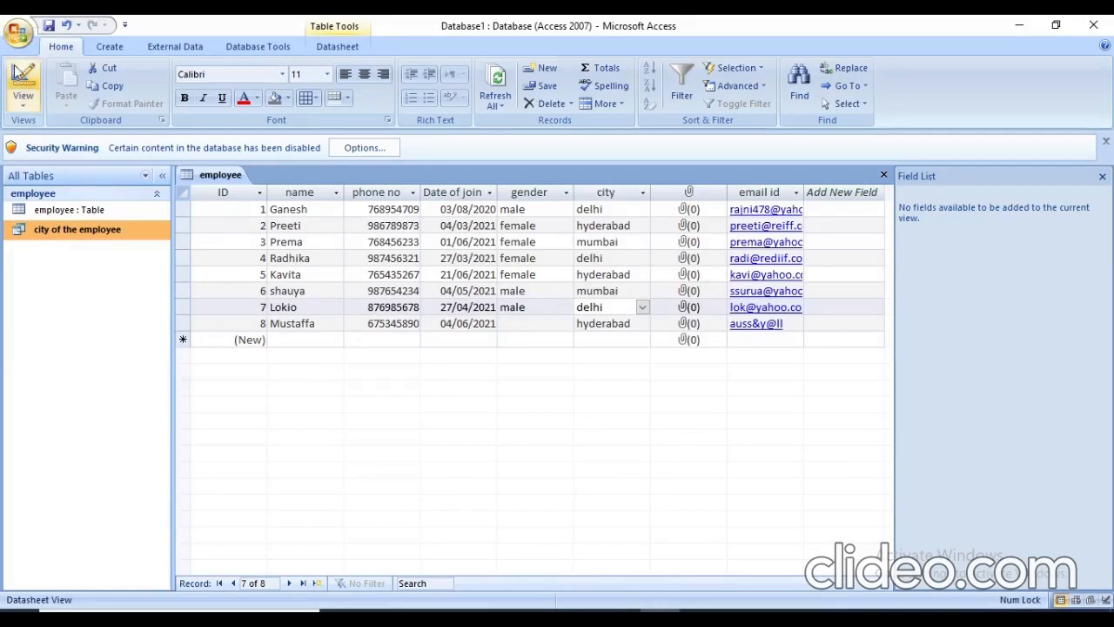
pyautogui.click(699, 619)
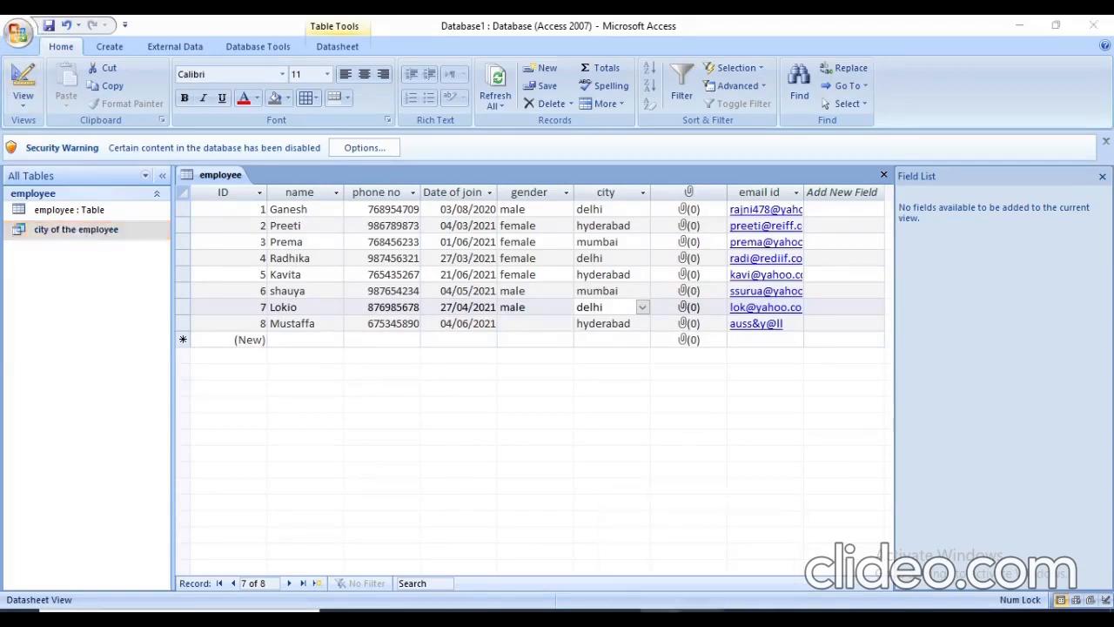